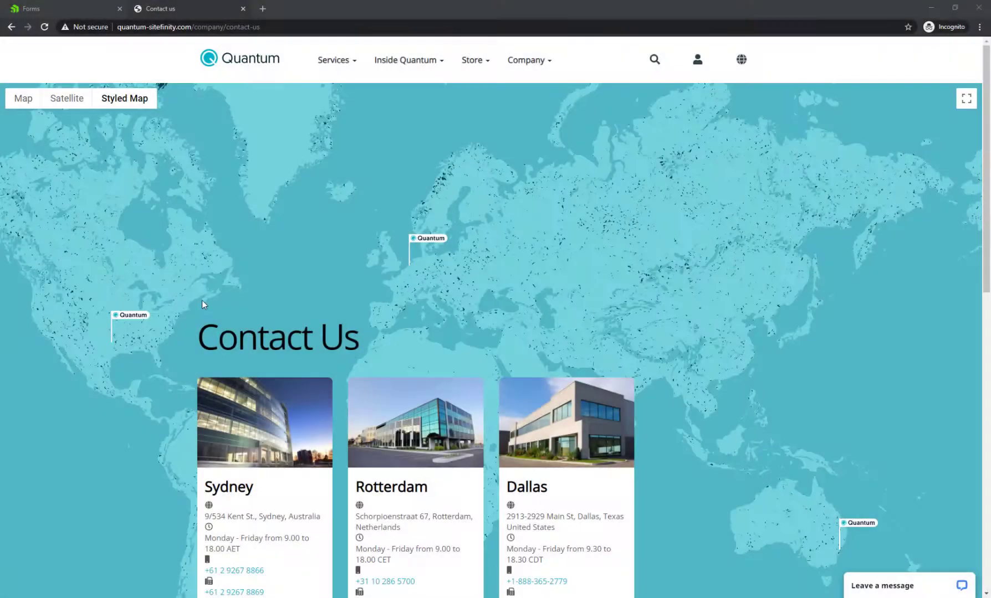
Enter a sample first name, last name, e-mail address and phone number in the Write to us form
scroll(434, 299, down, 2)
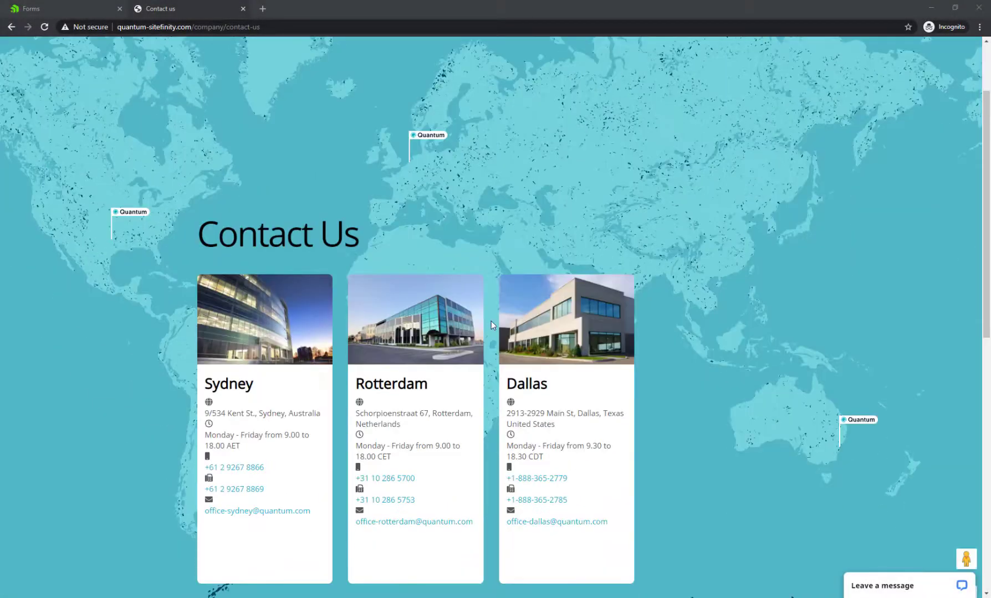
scroll(491, 320, down, 8)
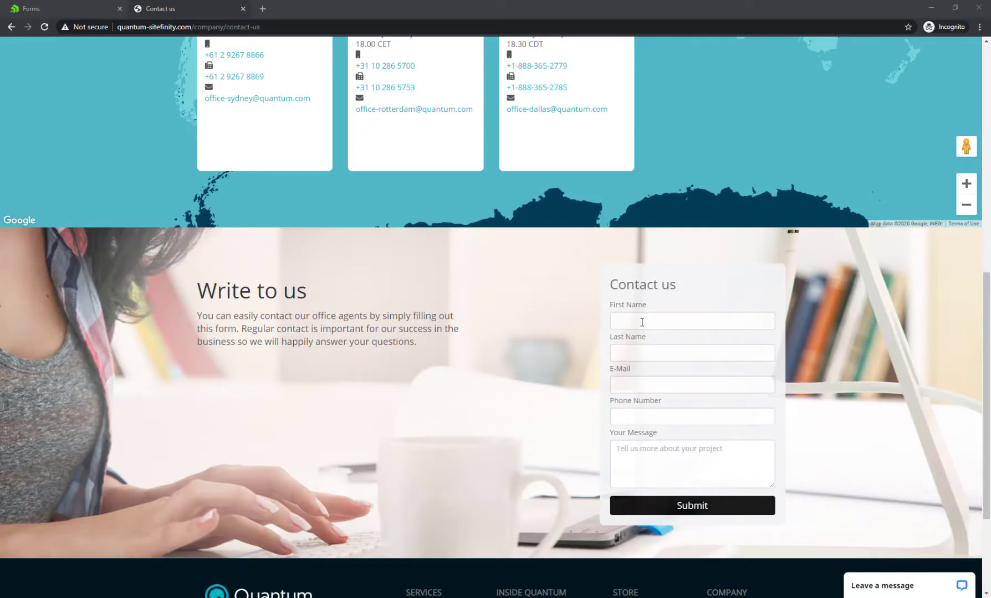
click(642, 322)
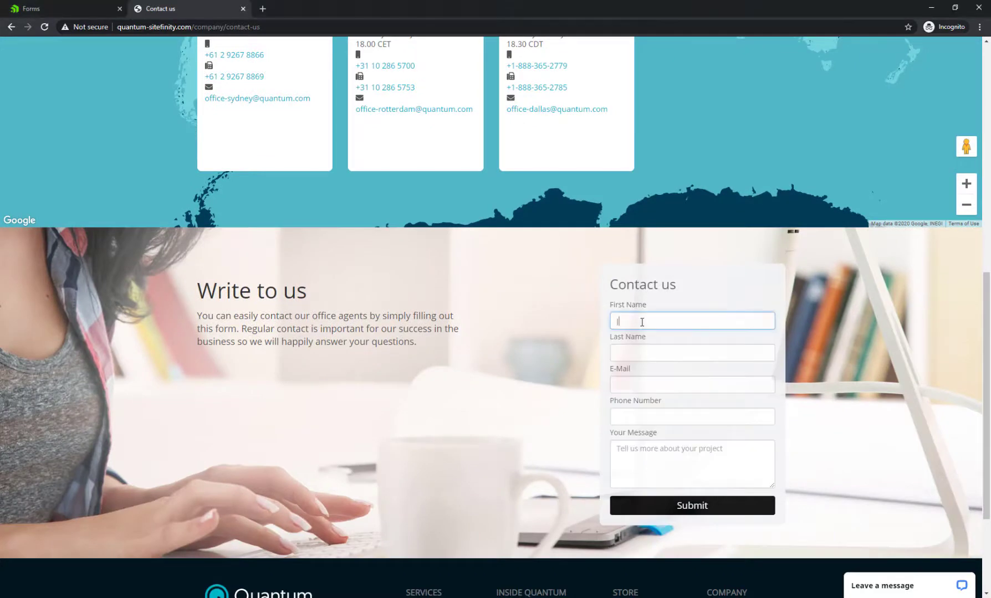
click(649, 347)
text(Doe)
key(Tab)
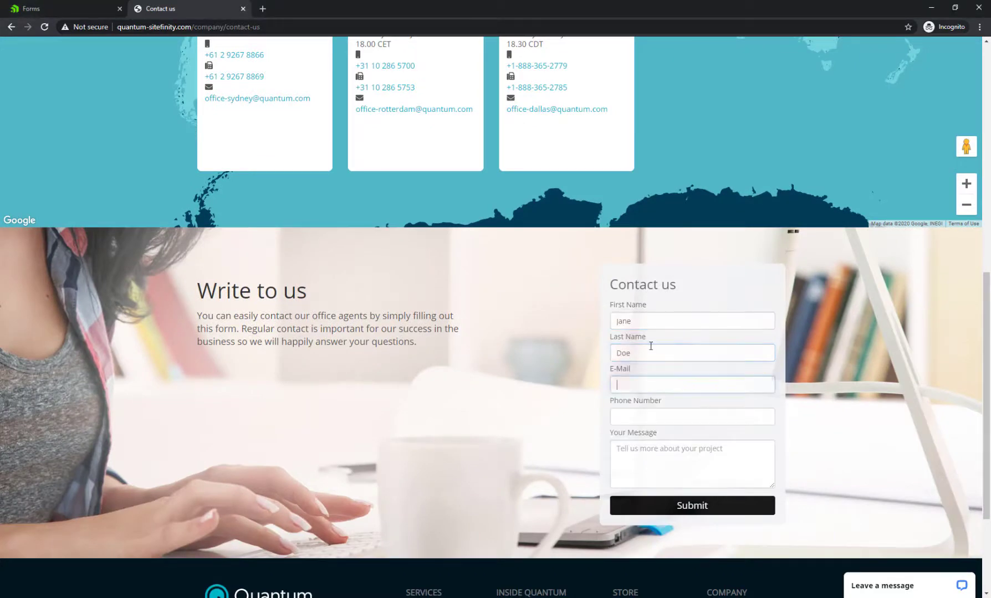
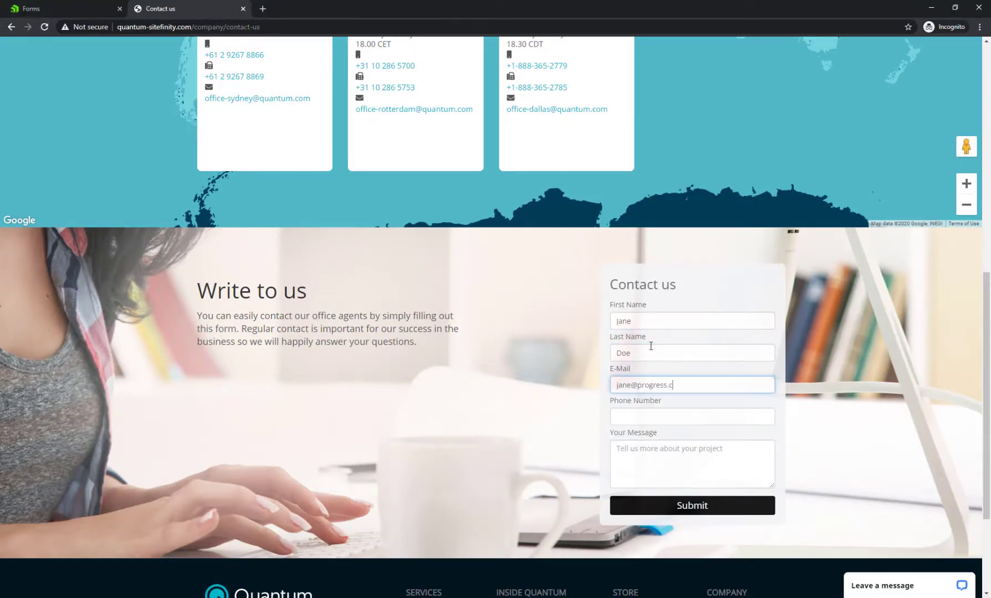
key(Tab)
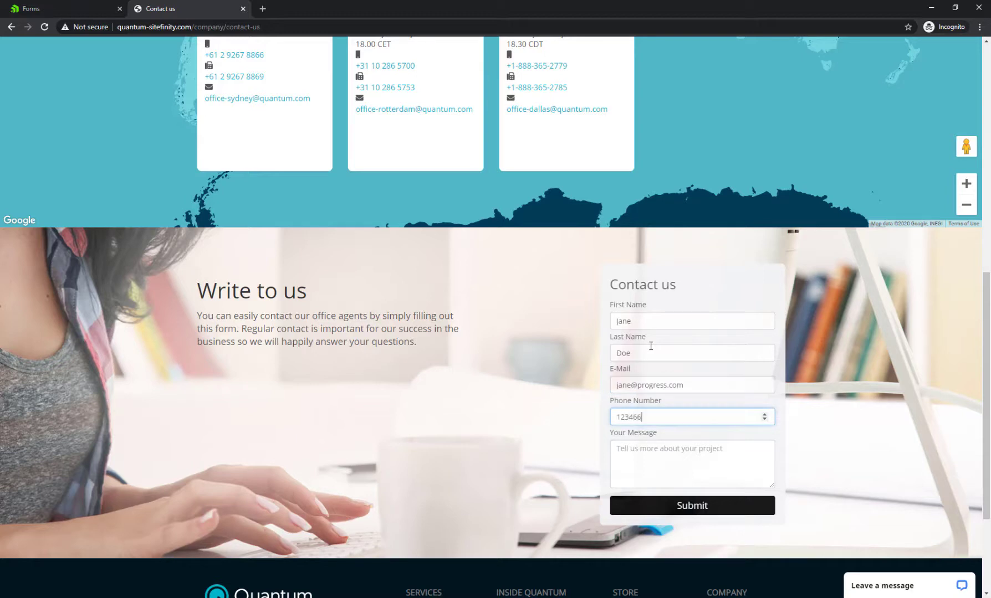
text(123466789)
Enter the message 'Sitefinity is awesome!' and submit the contact form
key(Tab)
text(S)
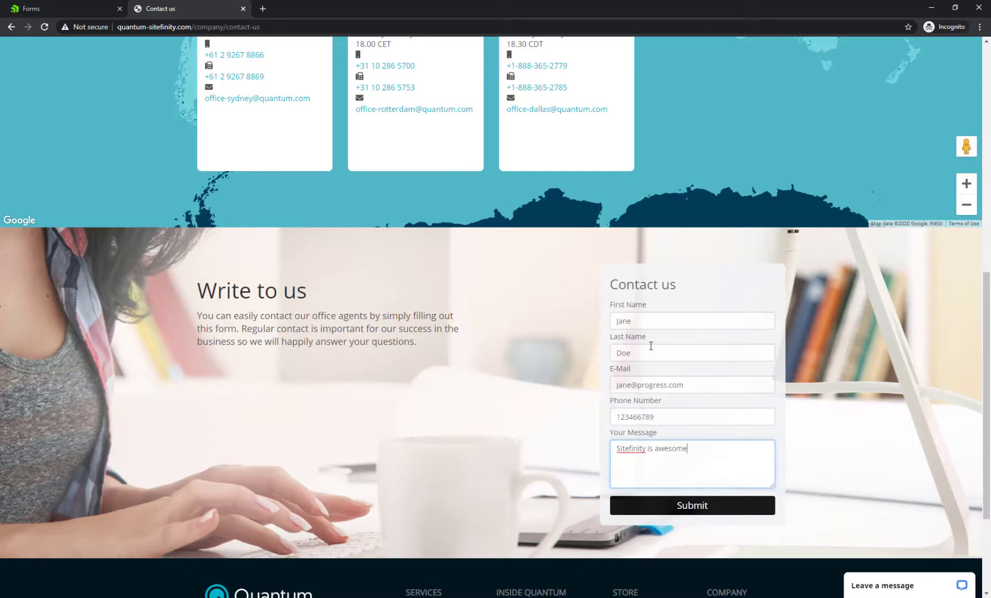
text(itefinity is awesome!)
scroll(651, 346, up, 2)
scroll(690, 555, down, 1)
click(689, 559)
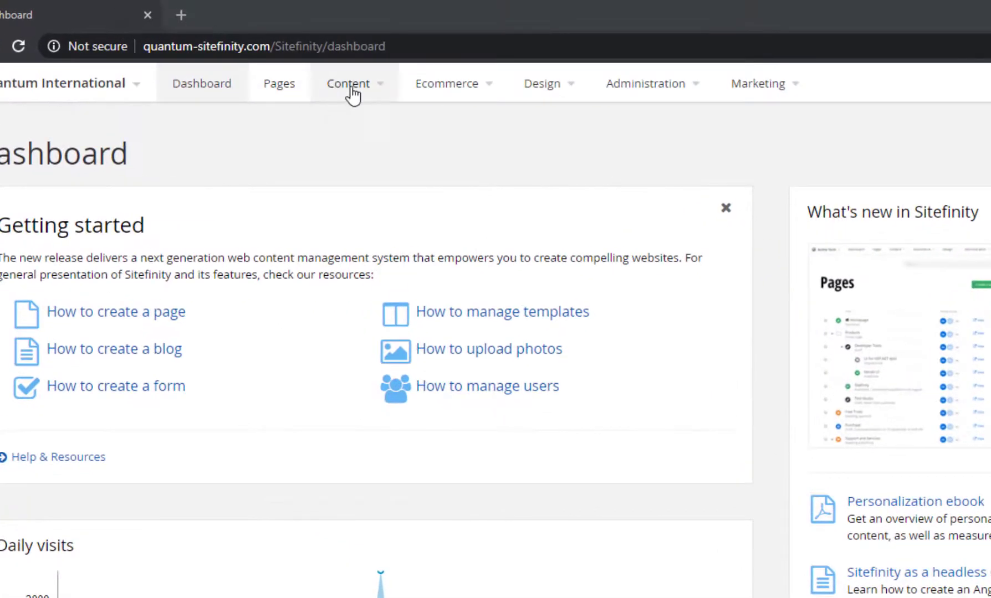
Open the Content menu in the dashboard's top navigation
click(240, 56)
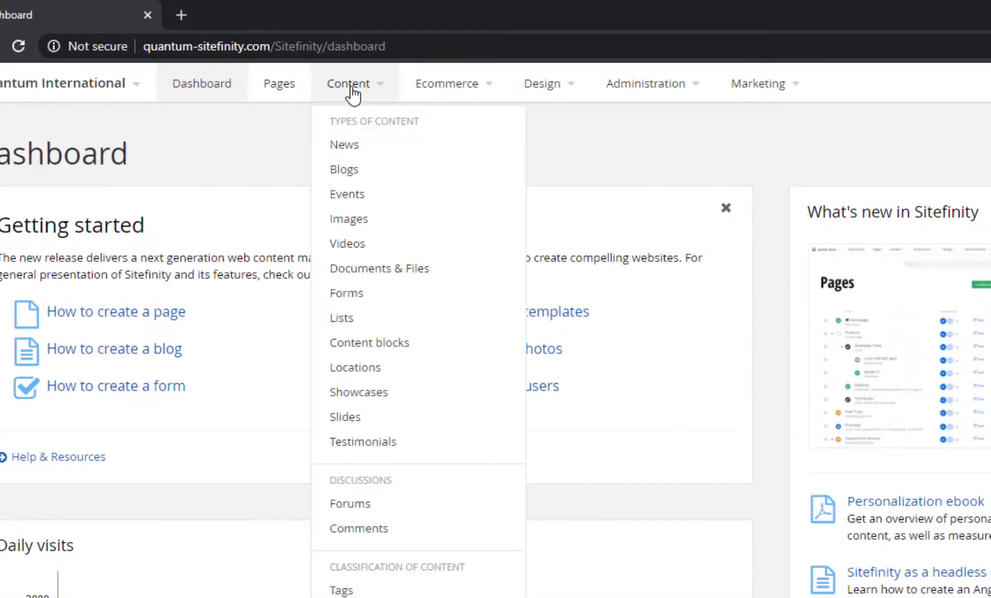
Open Forms and create a new form titled Survey, going straight to adding fields
click(352, 302)
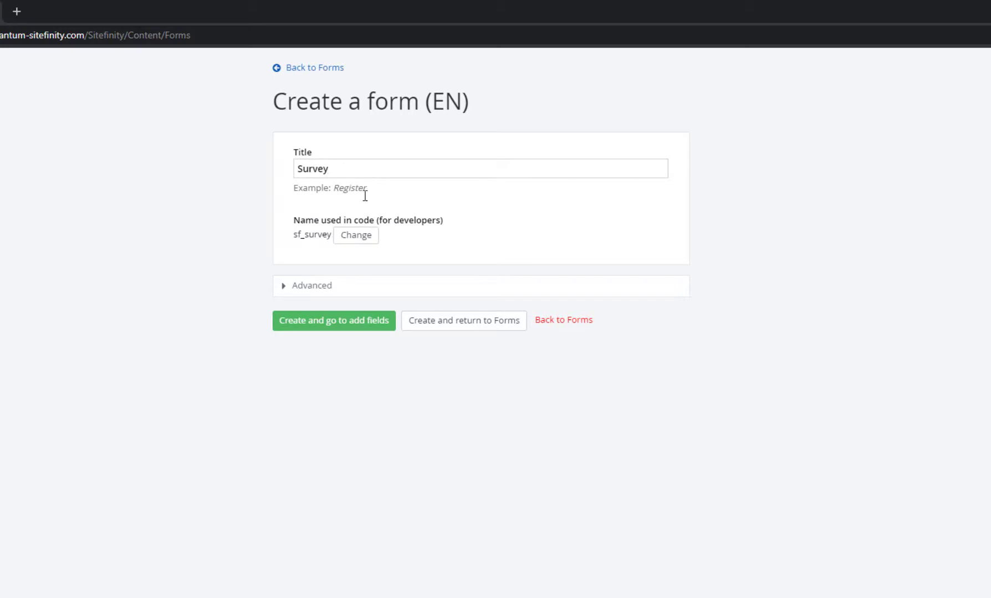
click(334, 321)
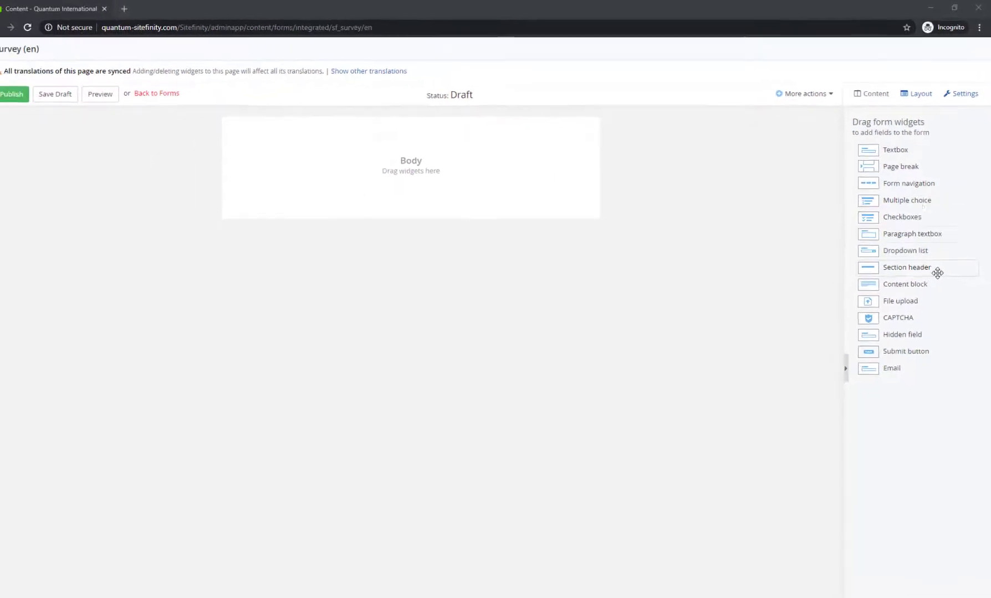
drag(892, 149, 415, 158)
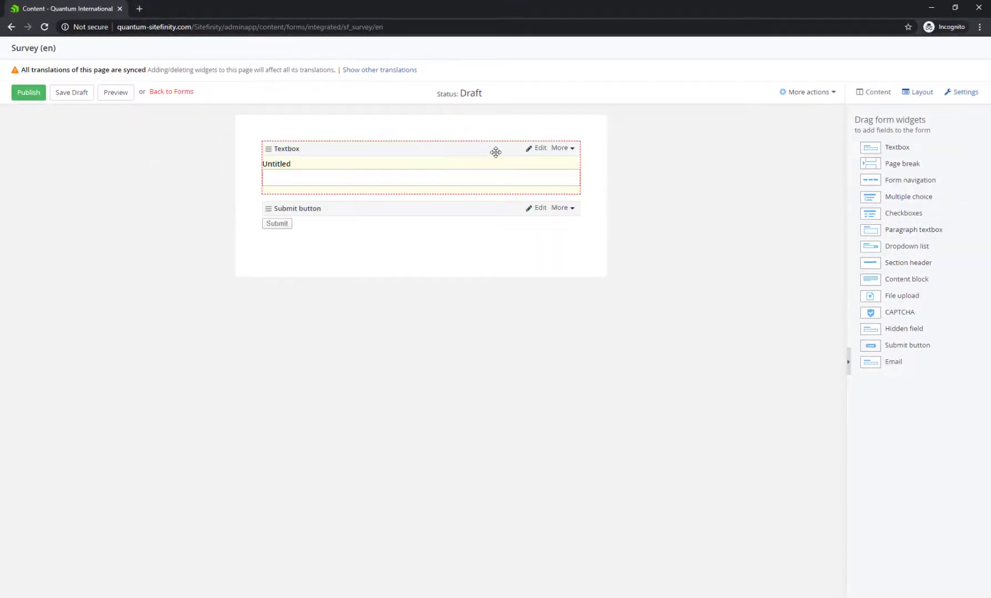
click(532, 149)
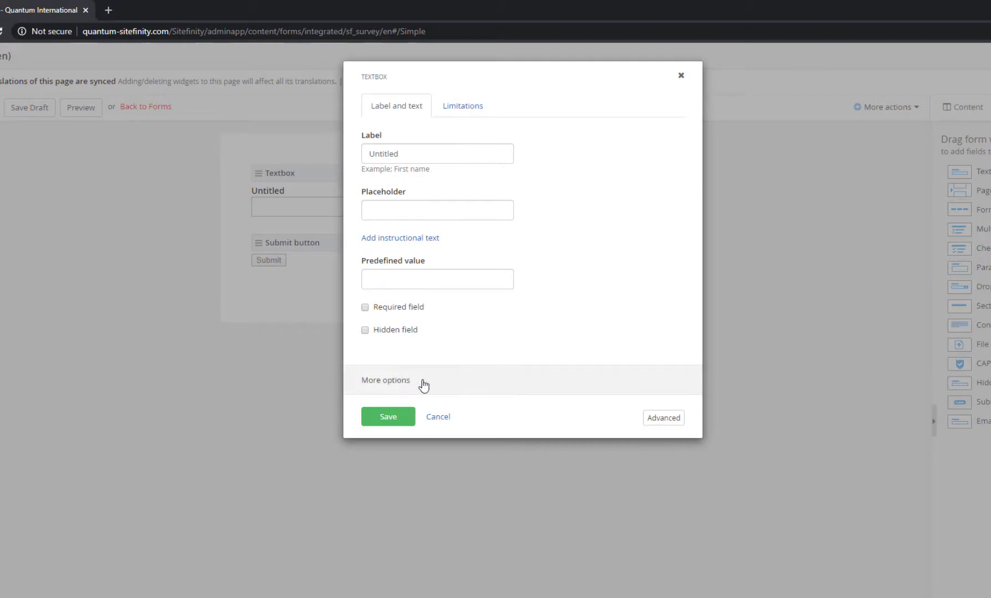
click(422, 383)
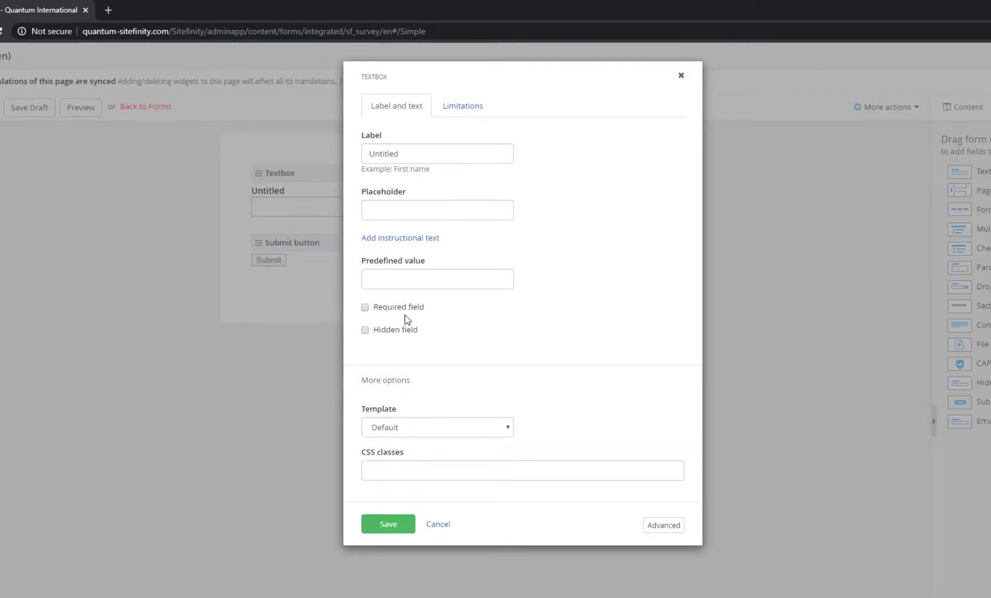
click(463, 108)
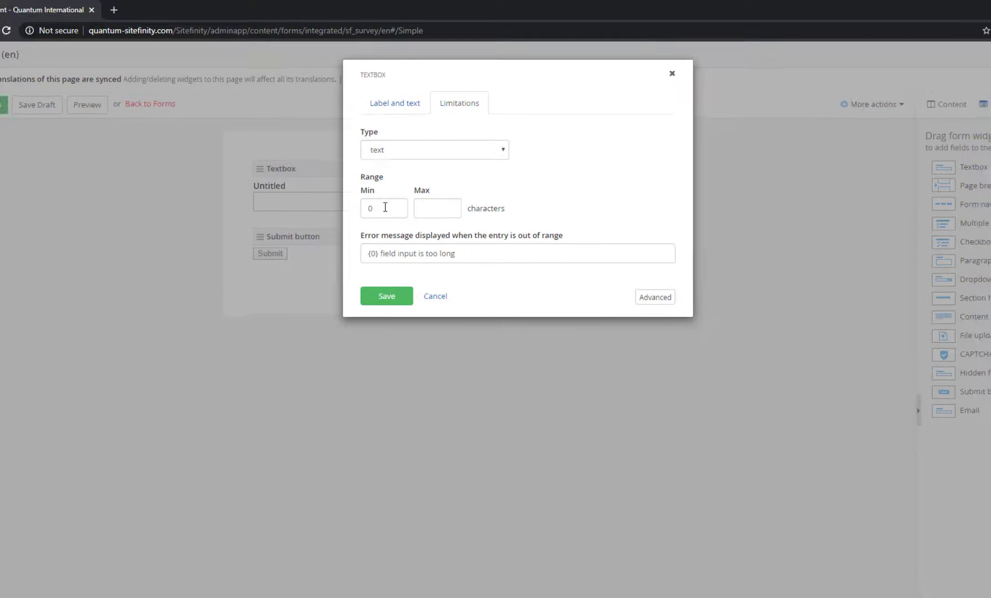
click(391, 304)
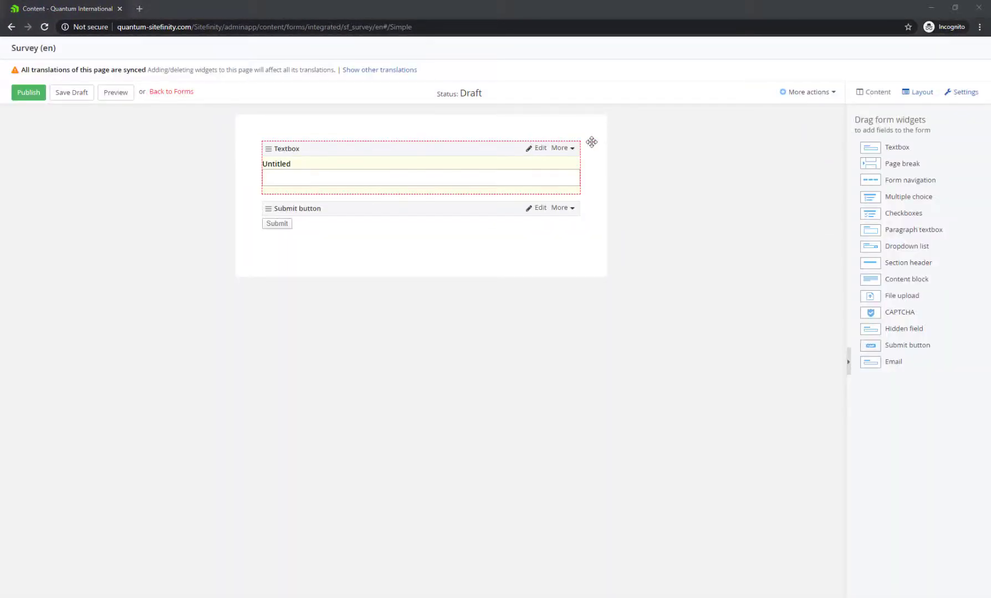
Add a textbox at the top of the form and label it Name
drag(899, 145, 433, 157)
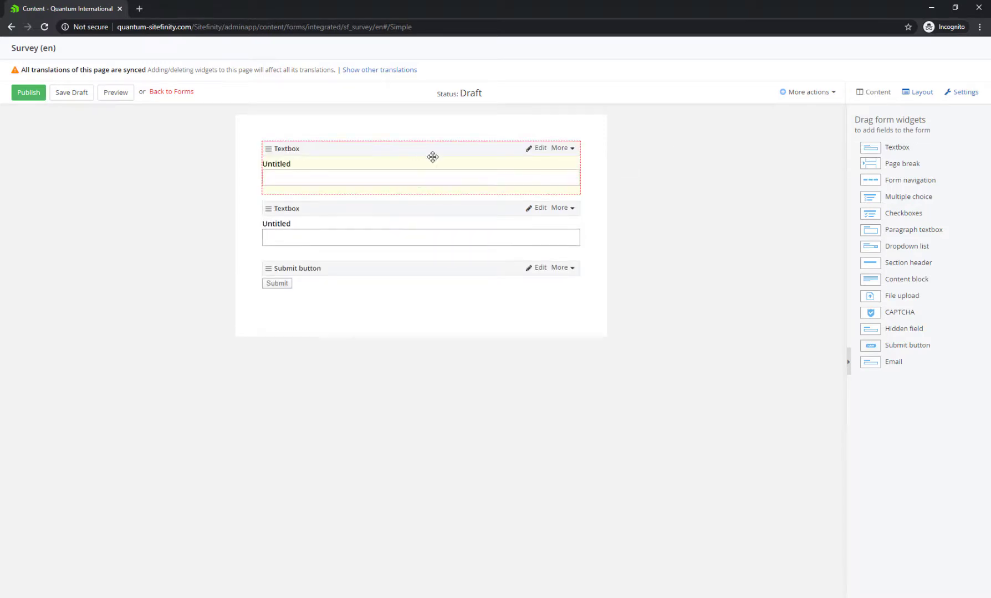
click(538, 155)
click(418, 132)
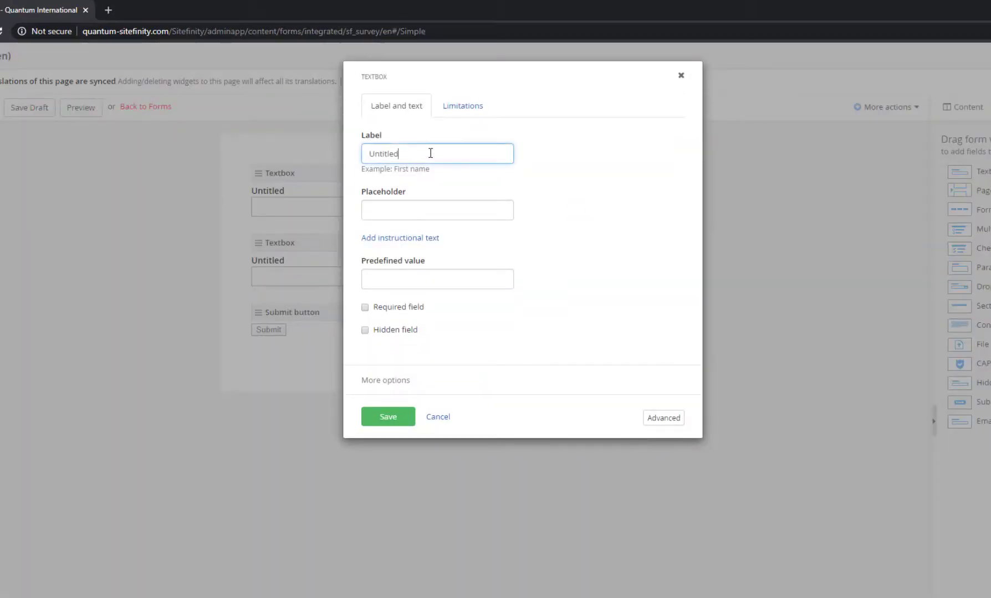
double_click(431, 154)
text(N)
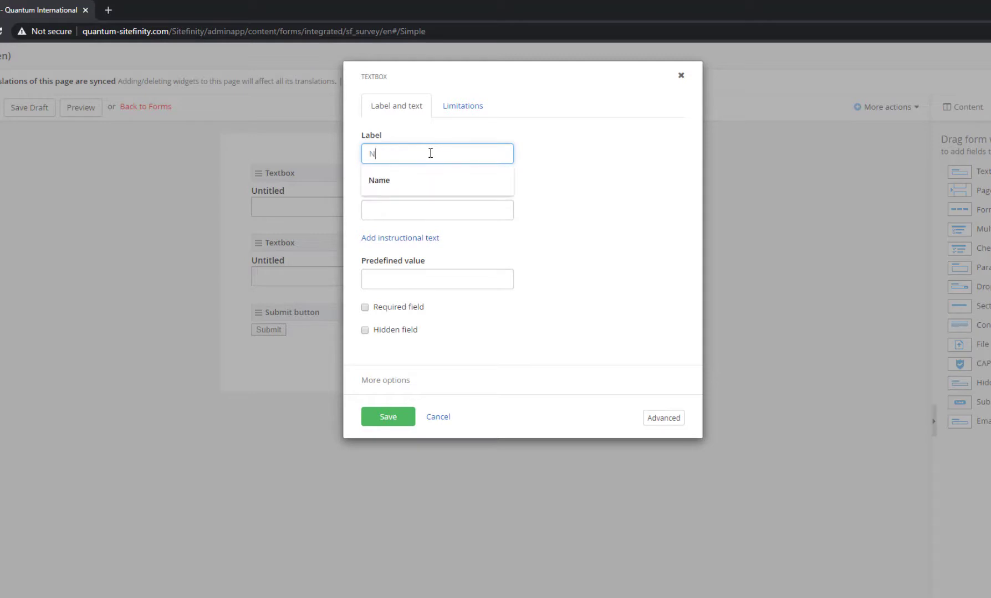
text(ame)
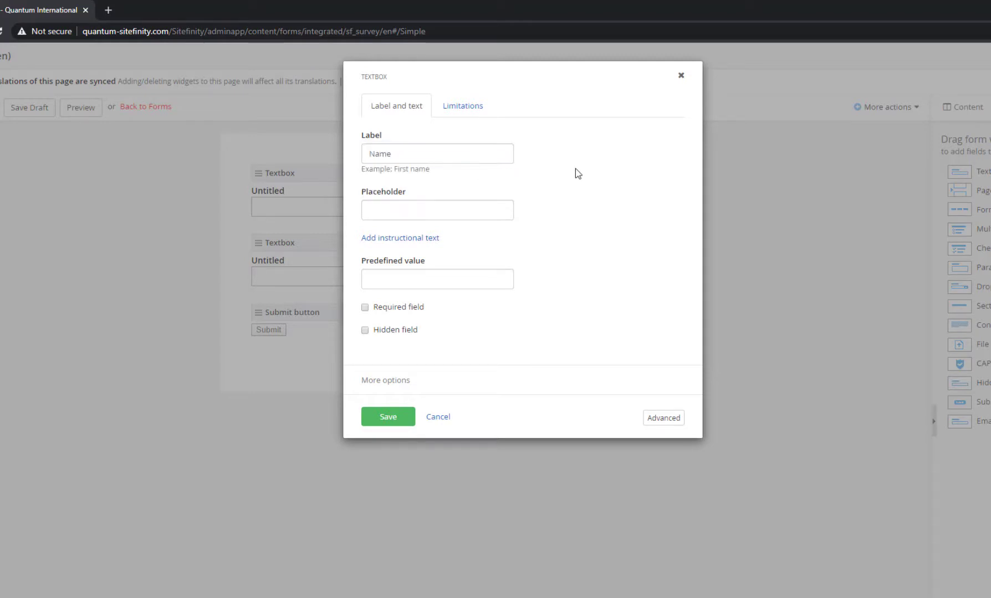
Limit the Name textbox to 15 characters, extend its error message, and save
click(463, 106)
click(426, 154)
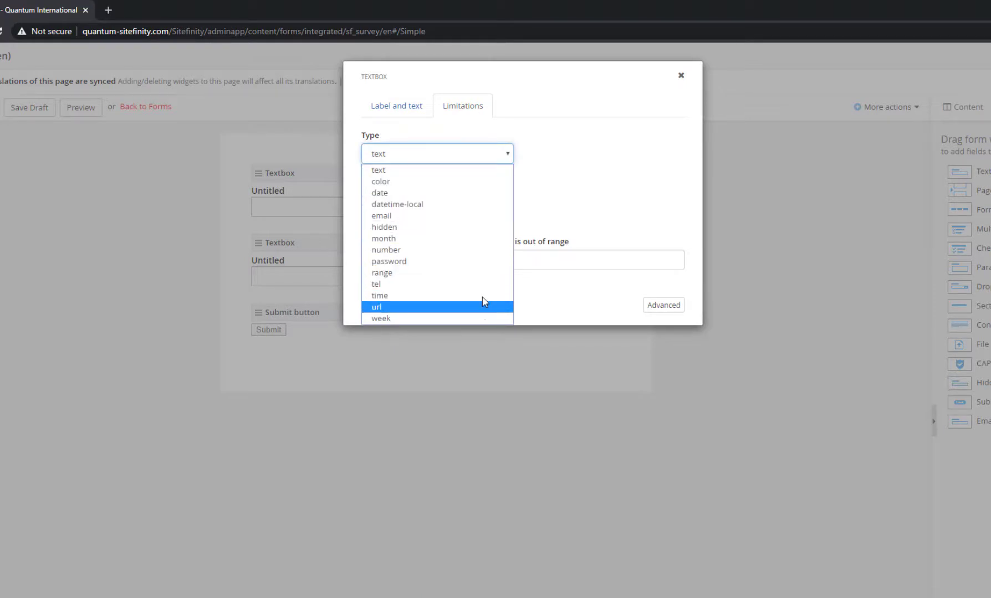
click(420, 124)
click(440, 215)
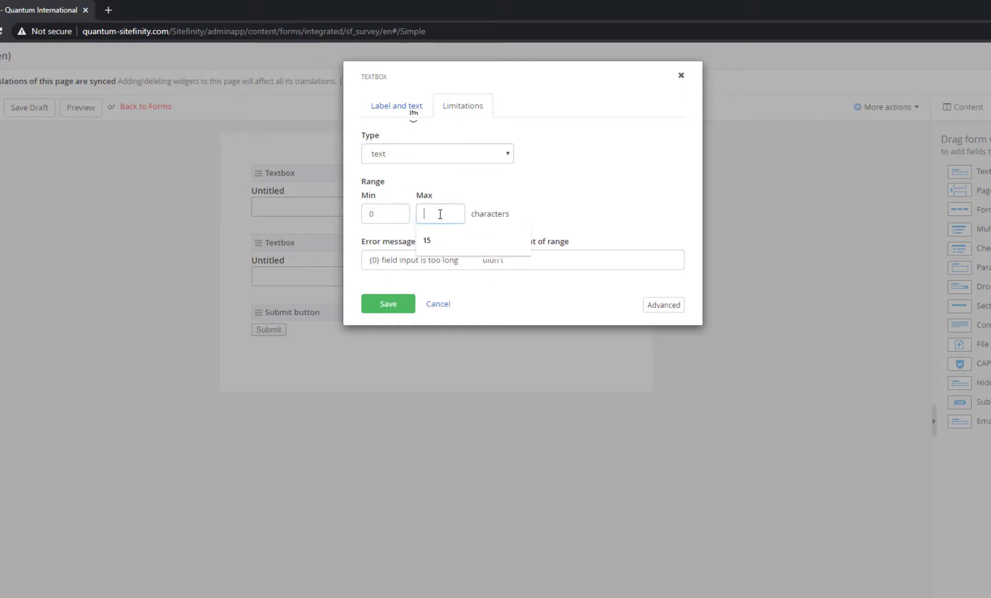
click(439, 237)
click(478, 260)
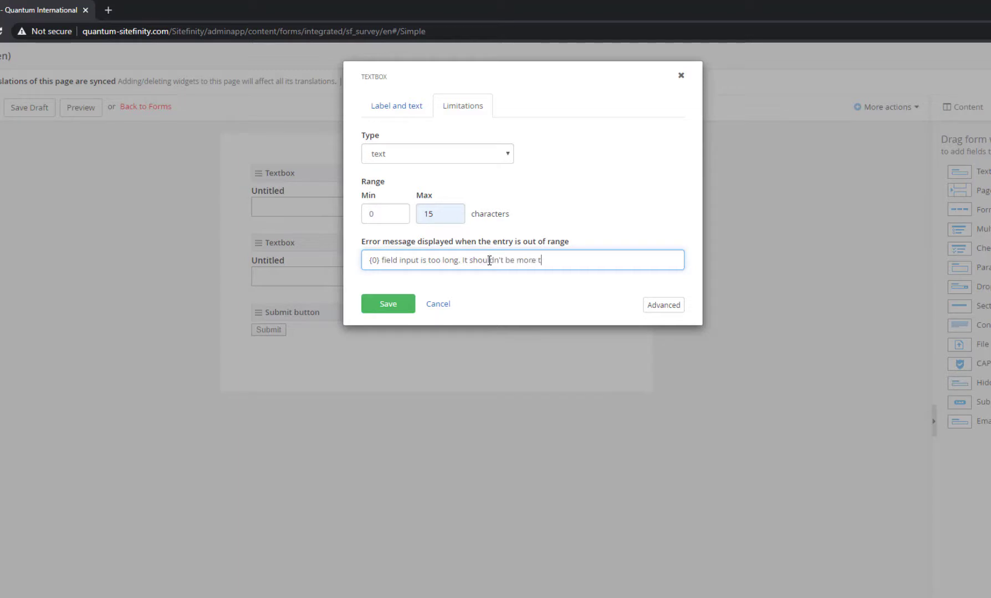
text(han )
text(s.)
click(388, 304)
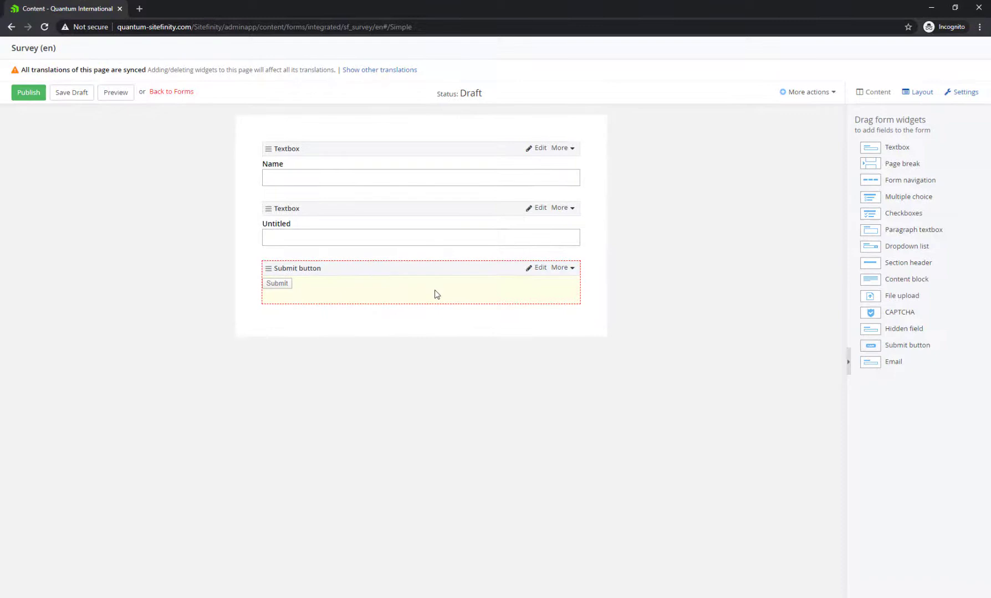
Delete the Untitled textbox and add Email, Multiple choice and File upload fields above Submit
click(565, 208)
click(550, 223)
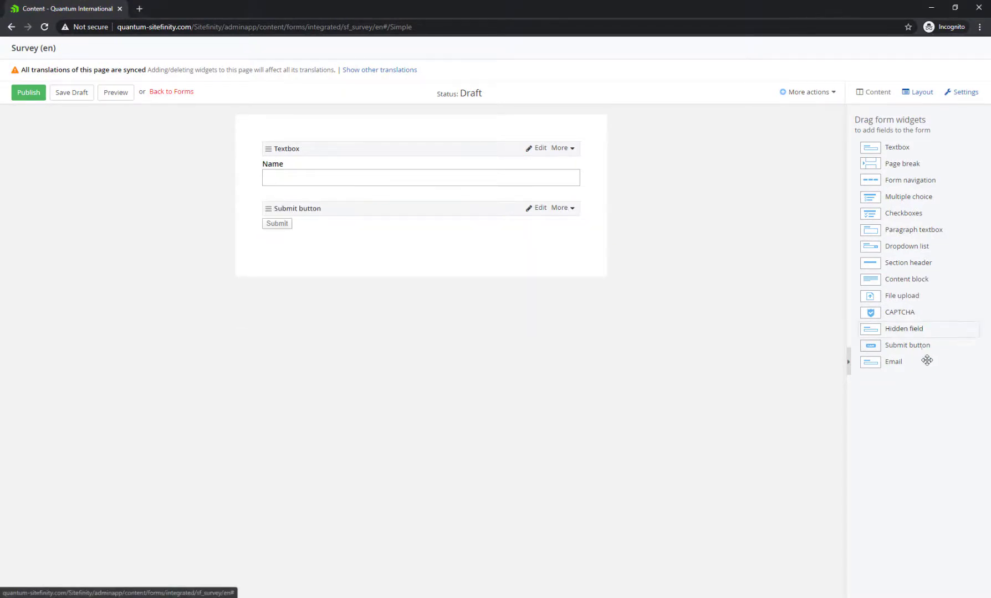
drag(771, 299, 400, 201)
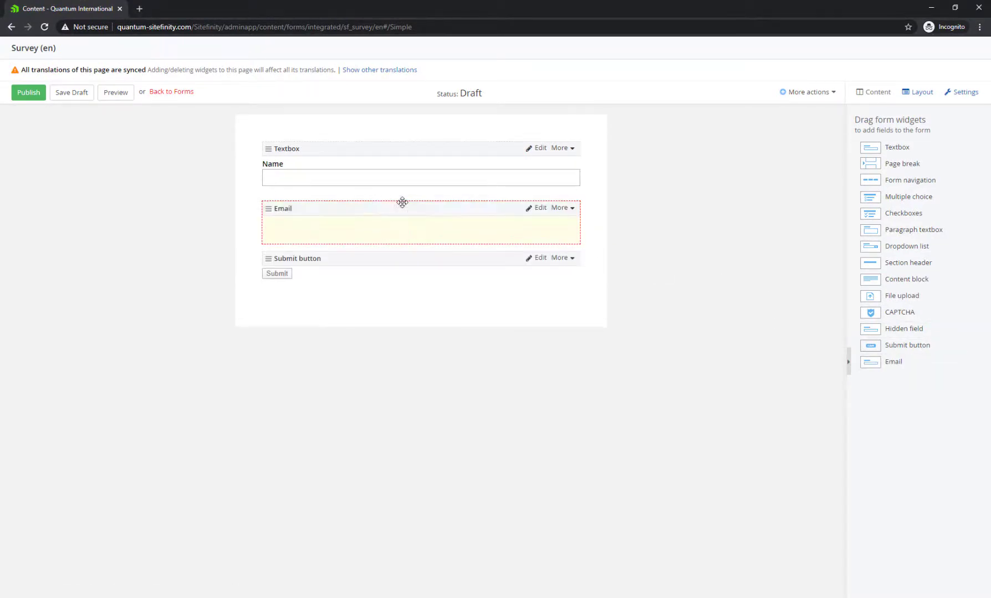
drag(899, 195, 398, 252)
drag(891, 293, 376, 327)
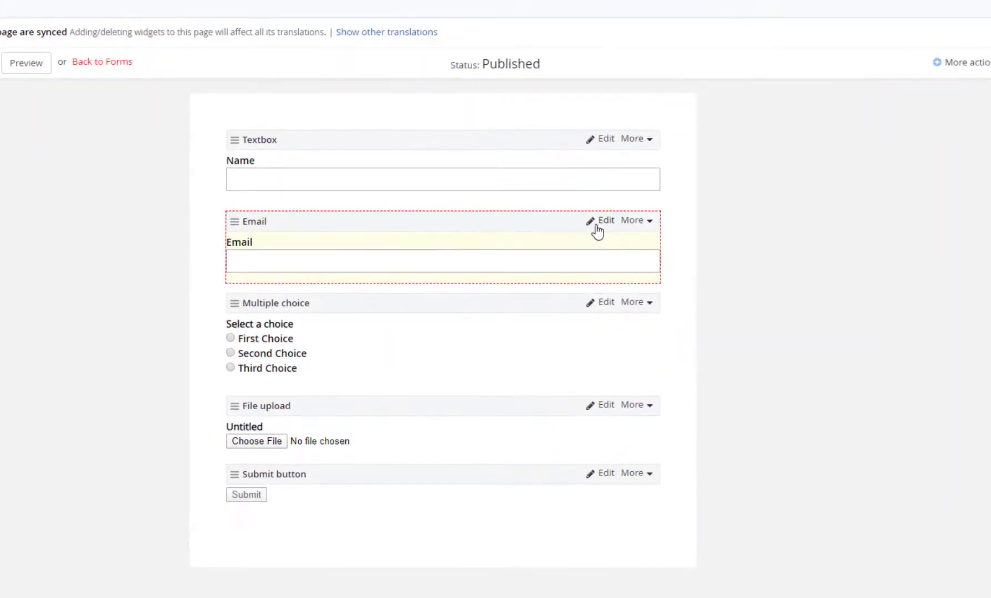
Give the Email field the CSS class form-group and save it
click(595, 228)
click(433, 346)
click(422, 447)
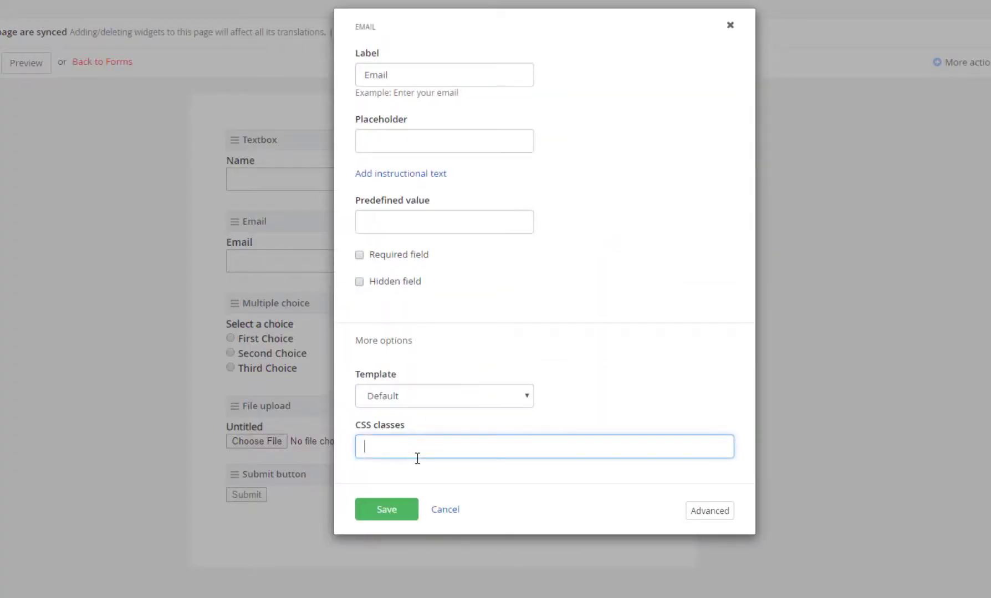
text(form-group)
click(386, 509)
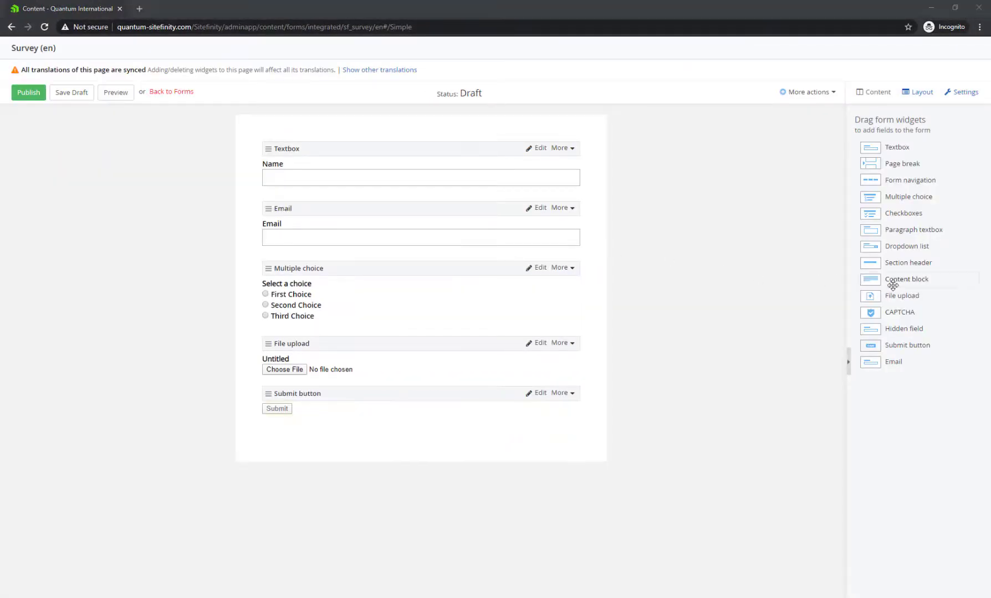
Insert a Page break below Email, moving Multiple choice, File upload and Submit to page 2
drag(907, 161, 322, 248)
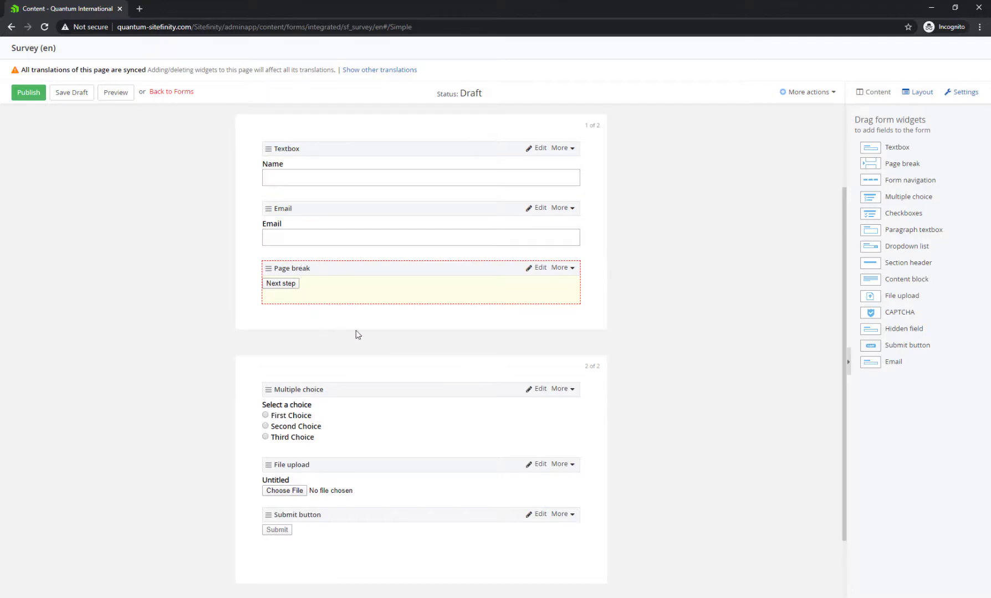
scroll(374, 374, down, 2)
scroll(376, 374, up, 4)
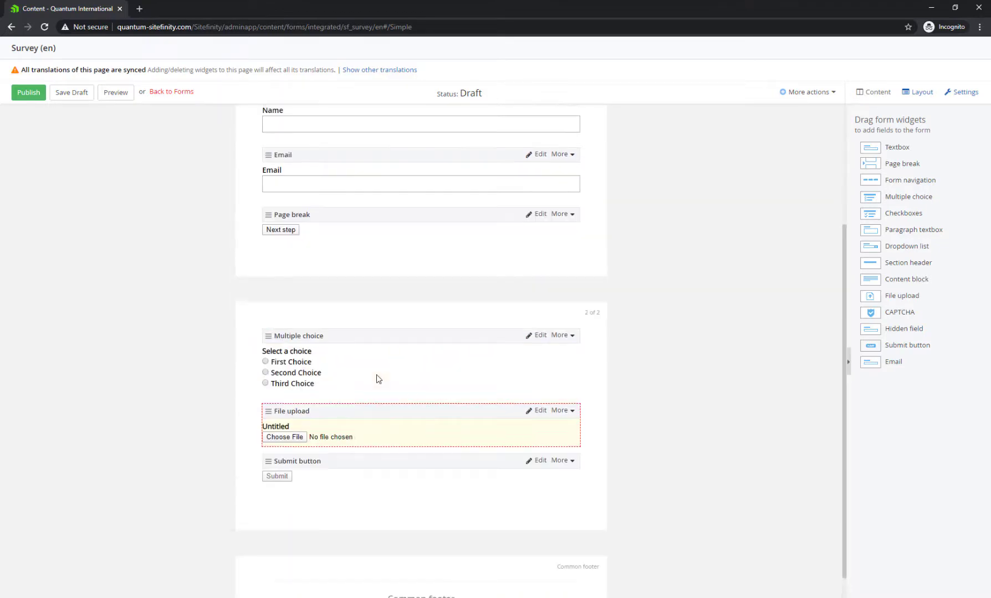
scroll(376, 374, down, 2)
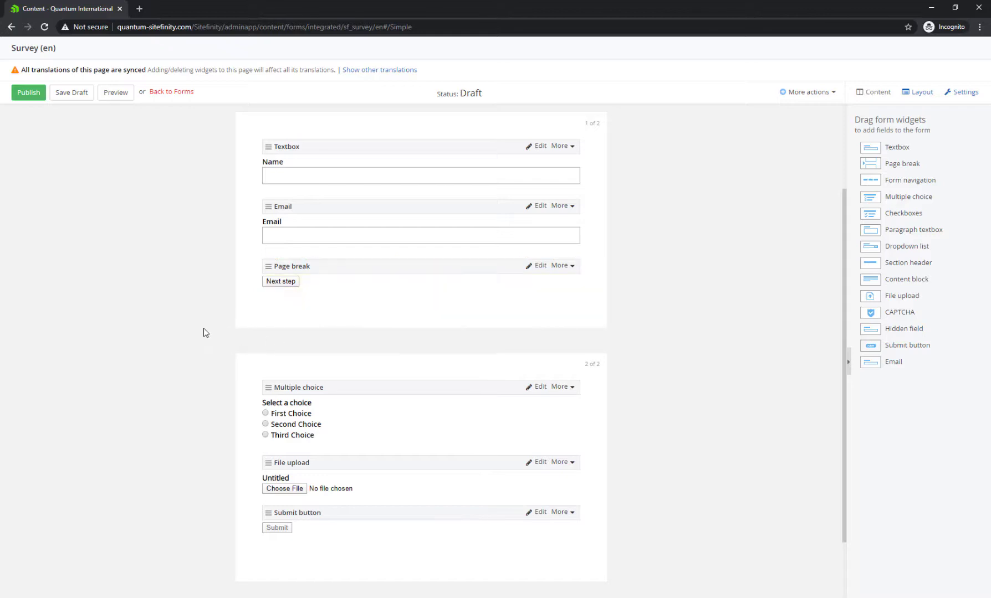
Publish the Survey form, embed it on About Us via a Form widget, and publish the page
click(21, 94)
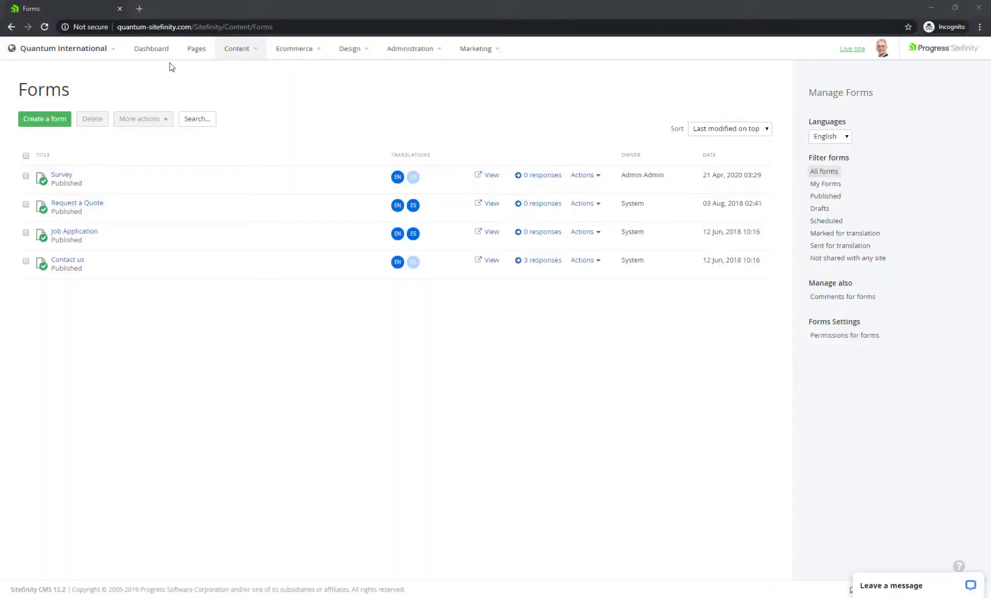
click(196, 49)
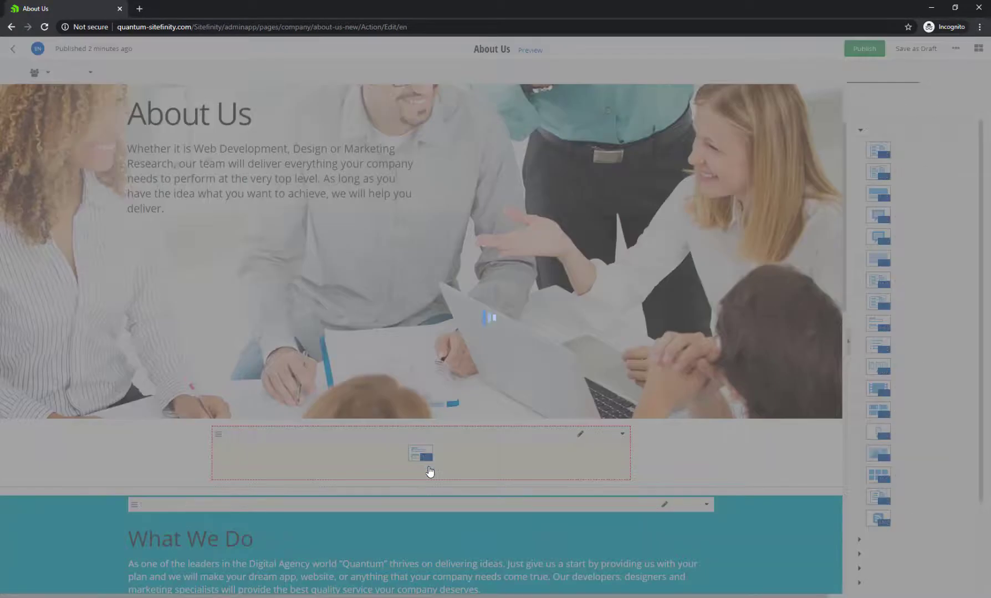
click(394, 155)
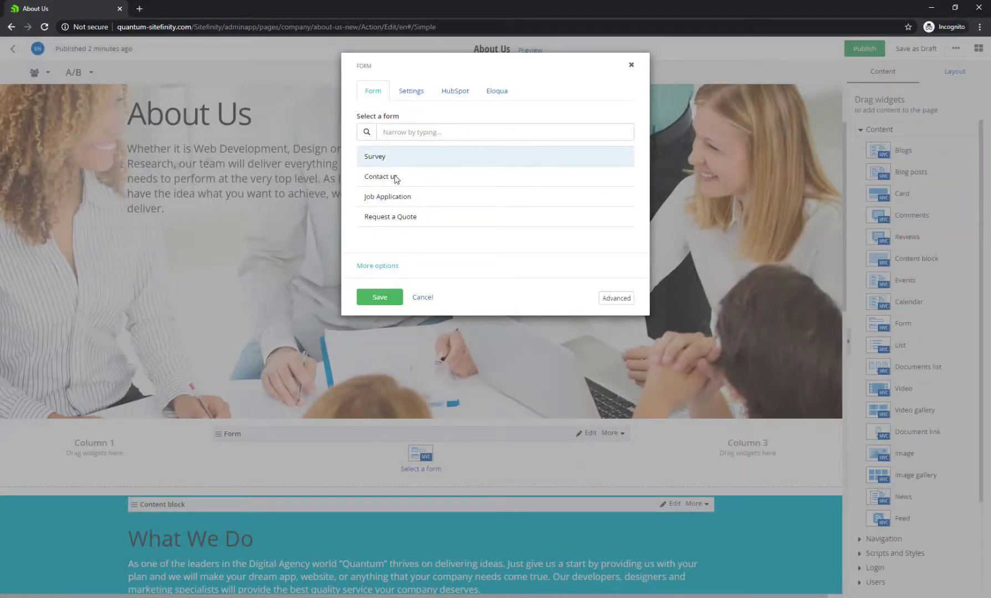
click(380, 297)
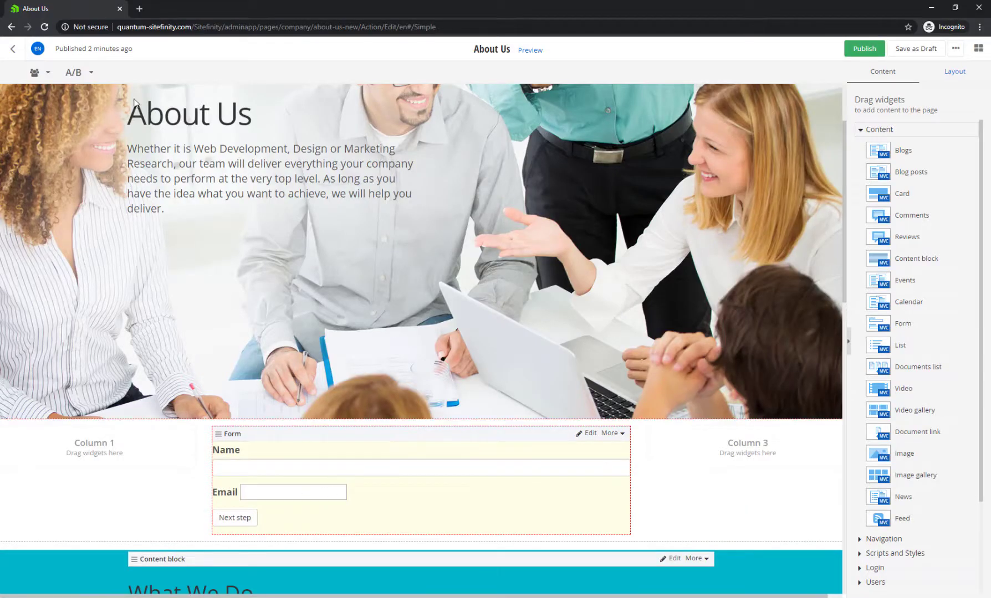
click(862, 50)
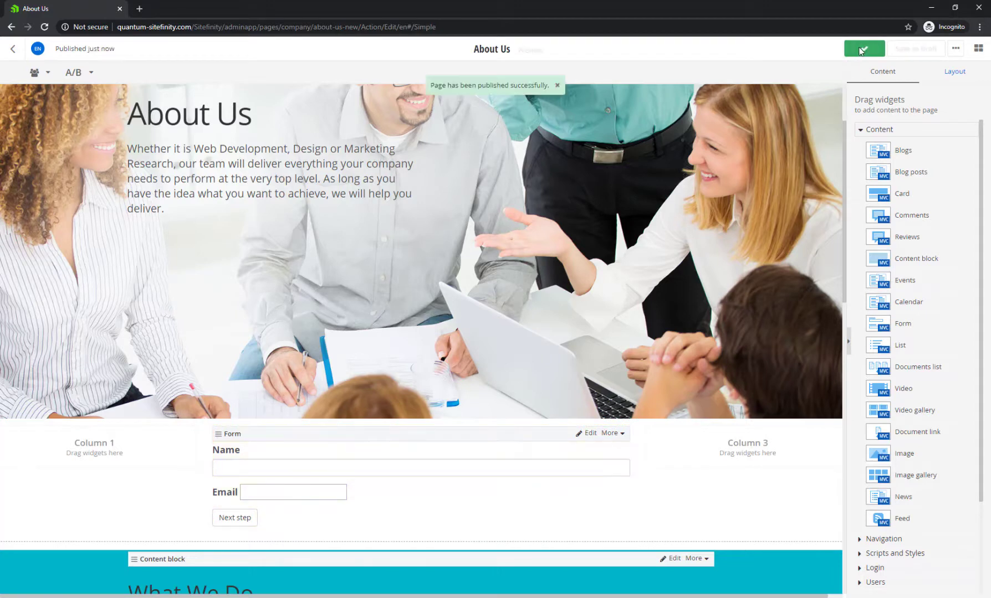
click(15, 50)
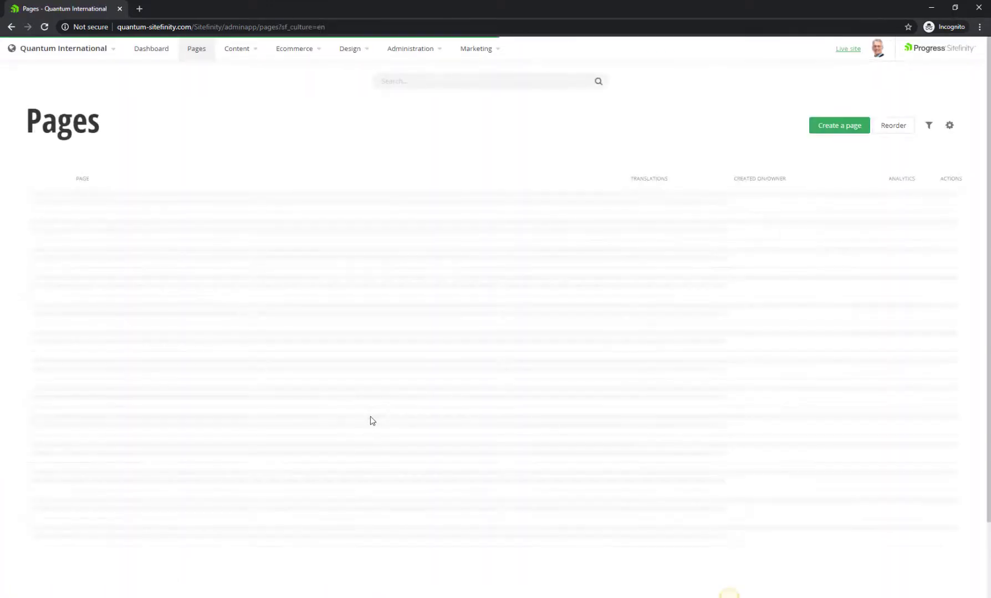
Open the Forms list and view the Survey form's single response
click(248, 52)
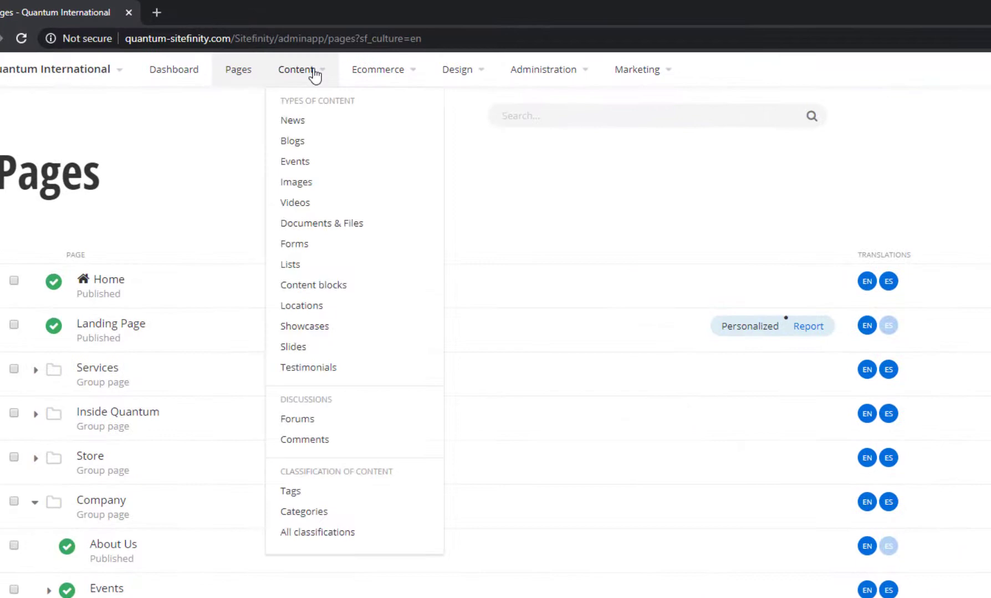
click(306, 246)
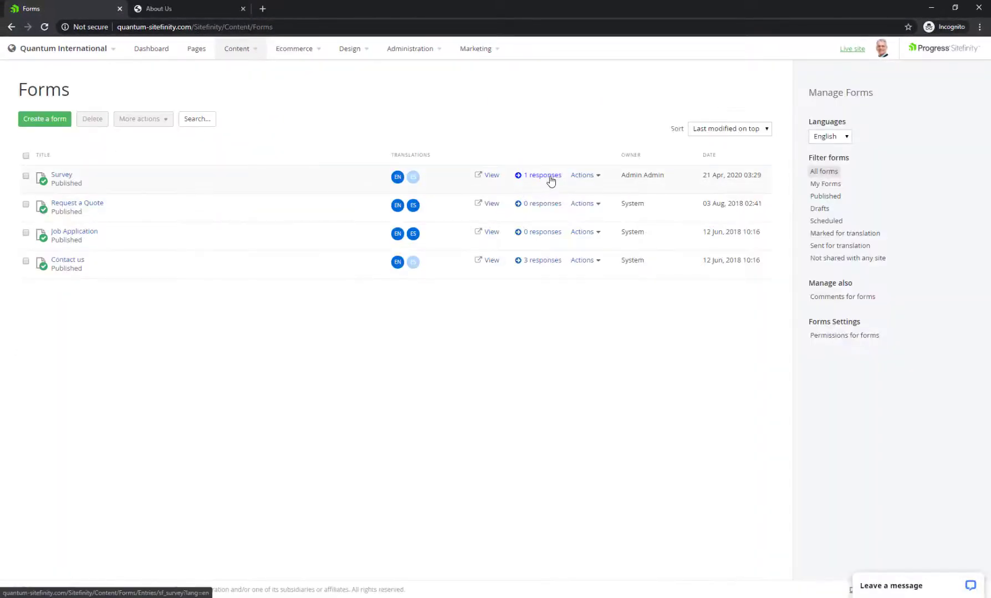
click(549, 176)
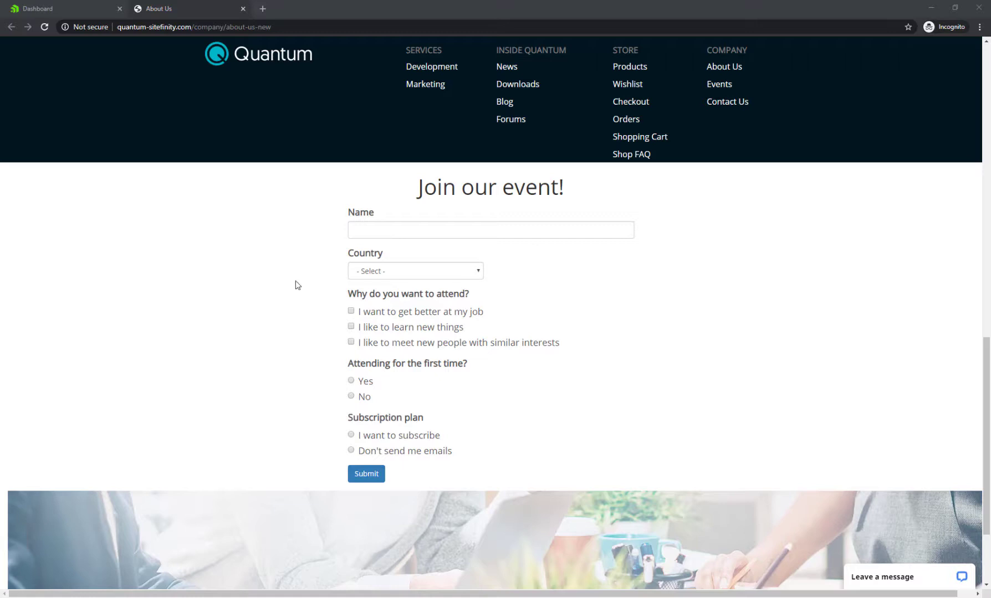
Fill the event form's checkboxes and radios, choosing Yes, Work and Don't send me emails
click(460, 314)
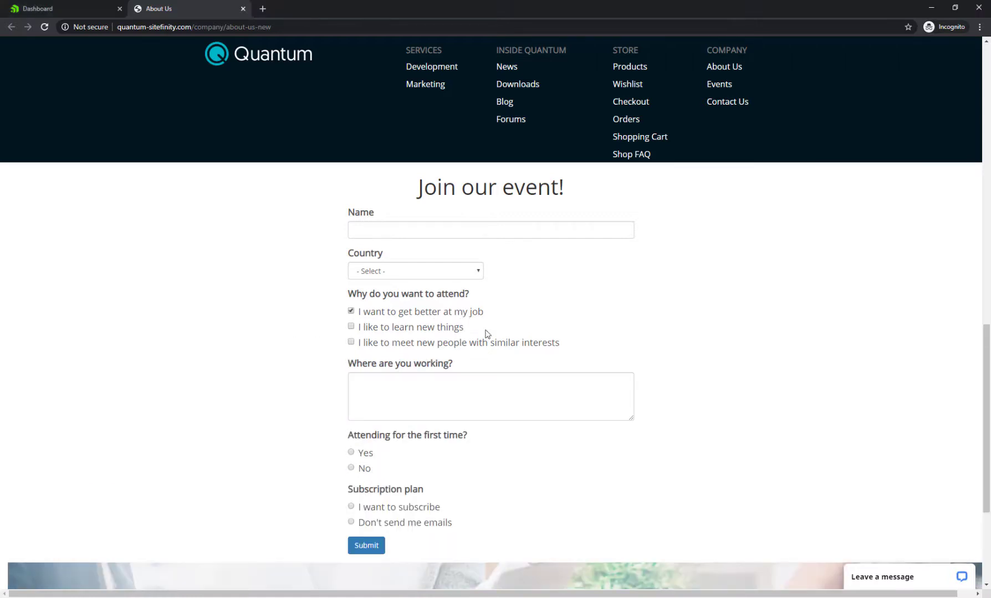
click(366, 455)
click(405, 512)
scroll(396, 519, down, 1)
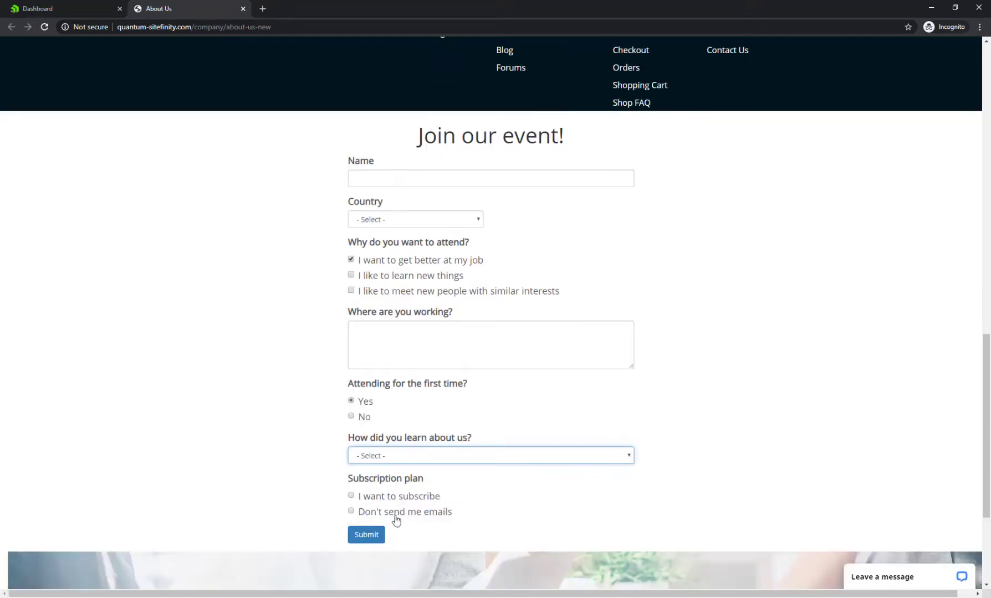
click(376, 455)
click(361, 502)
click(411, 499)
click(418, 517)
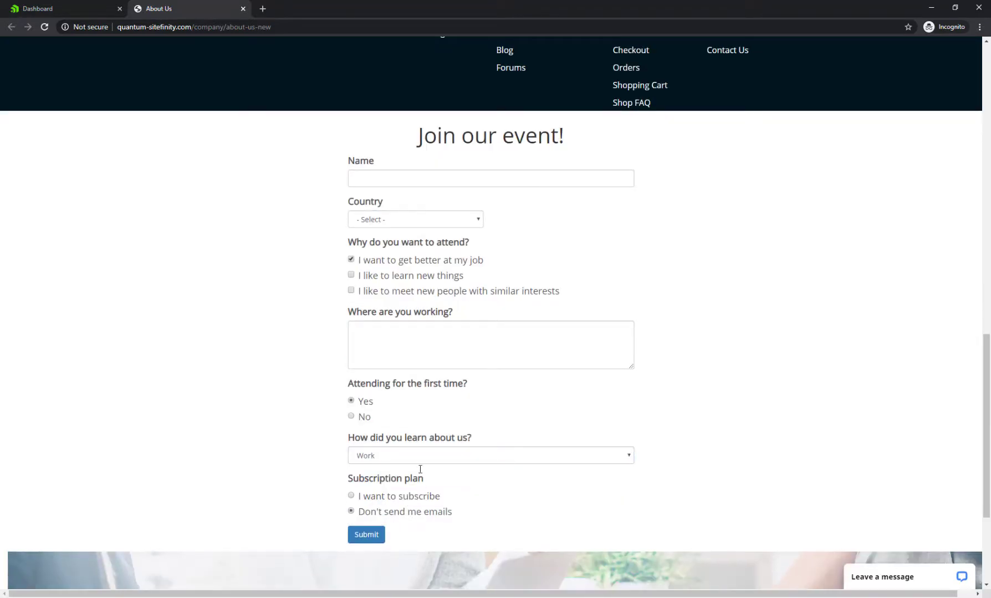
click(384, 277)
click(384, 261)
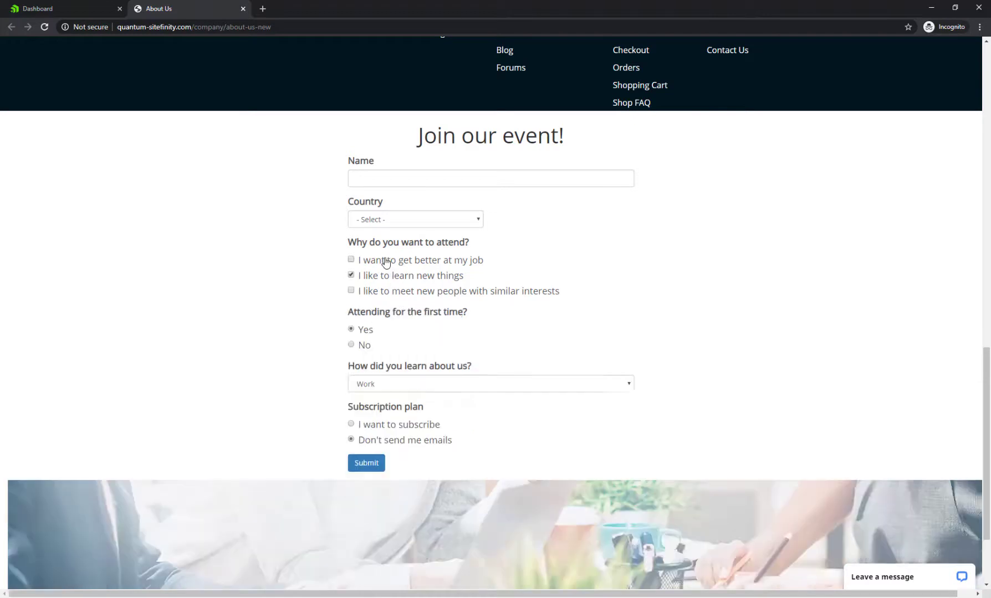
Try United States, United Kingdom and another country in Country to see when State appears
click(395, 222)
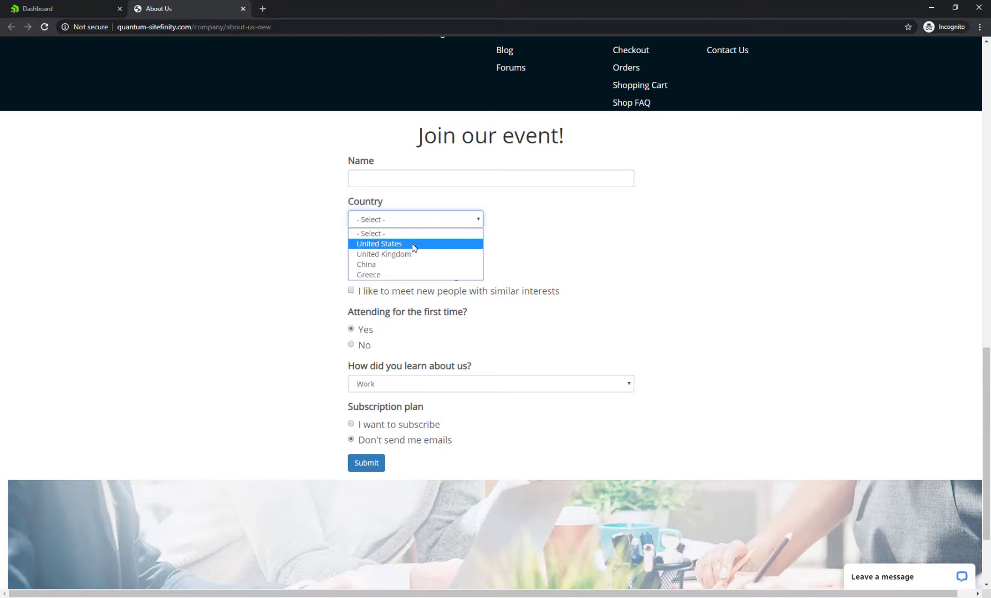
click(413, 244)
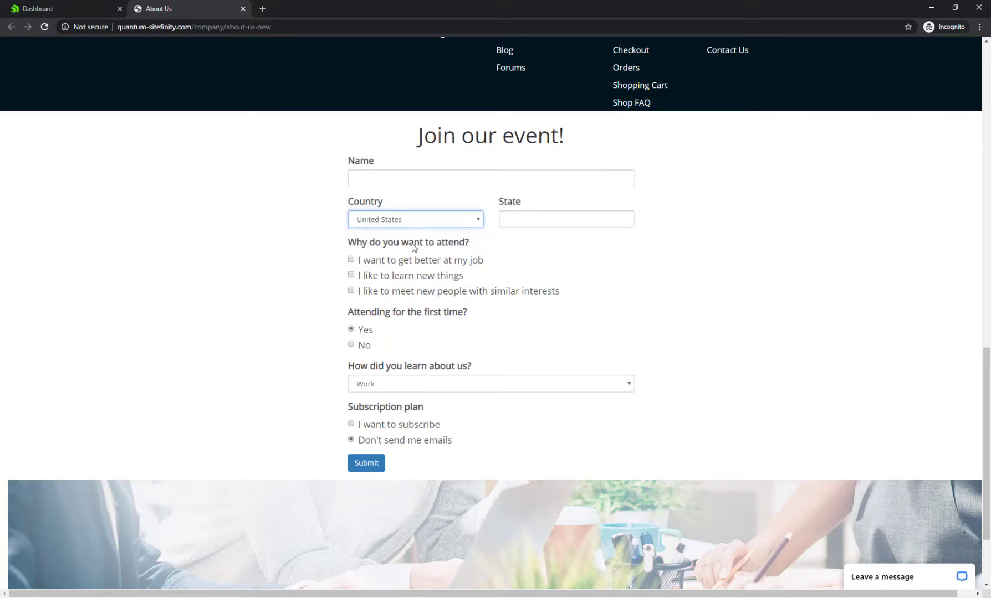
click(426, 226)
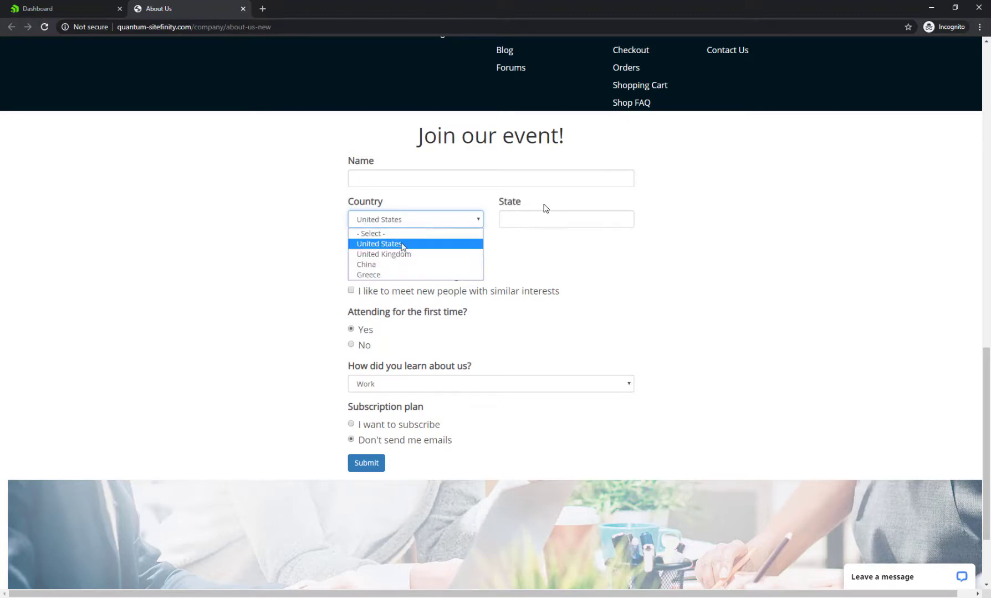
click(392, 261)
click(428, 226)
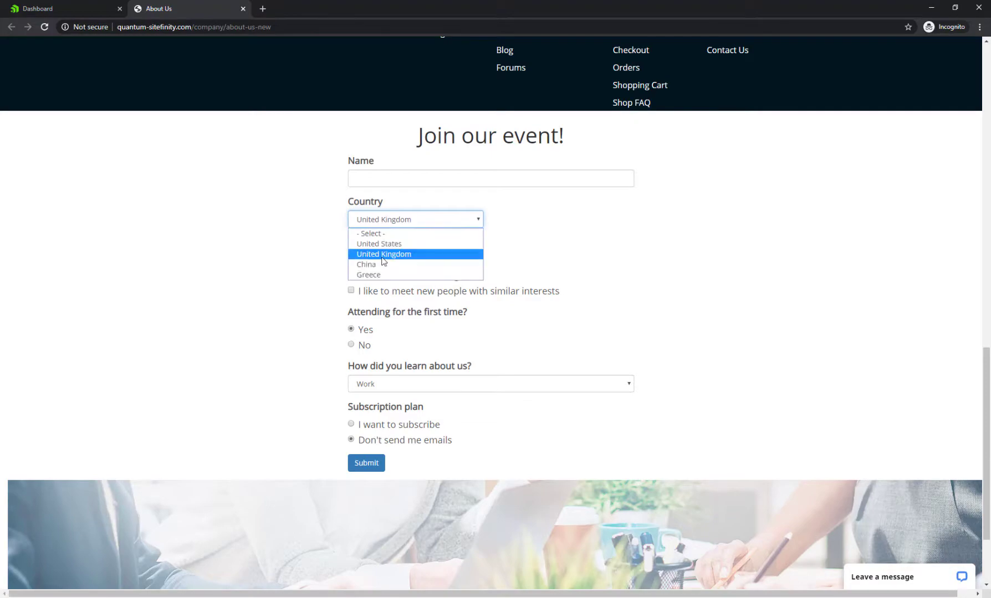
click(376, 271)
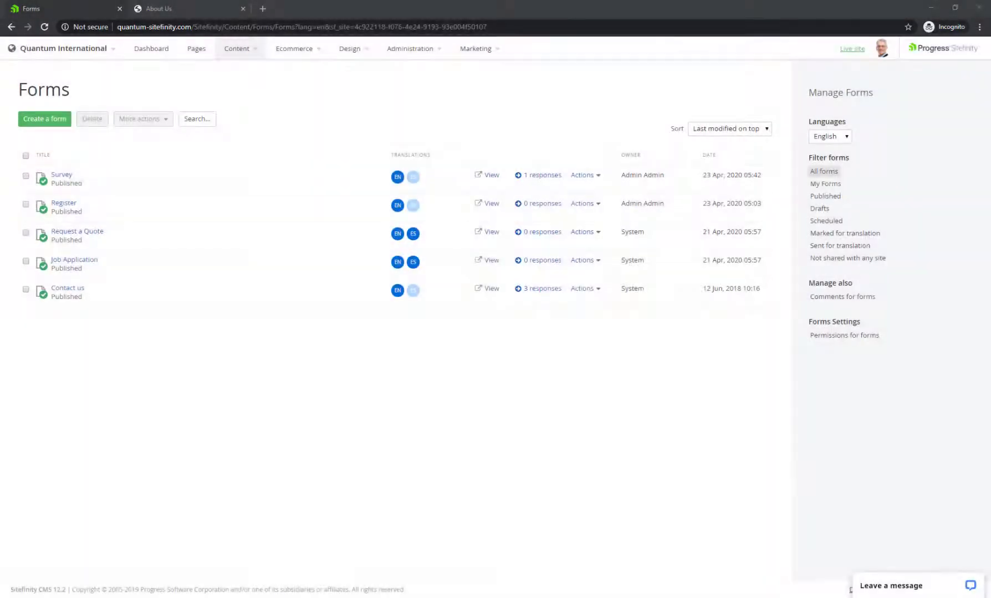
Open Survey and add a Country dropdown below Email with United Kingdom, United States and Other choices
click(68, 178)
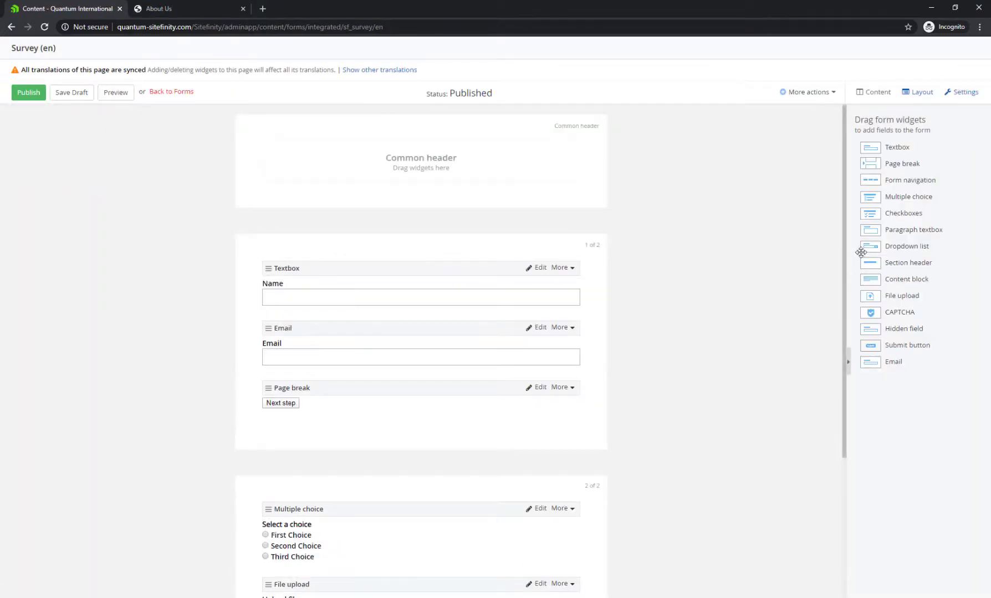
drag(860, 252, 326, 388)
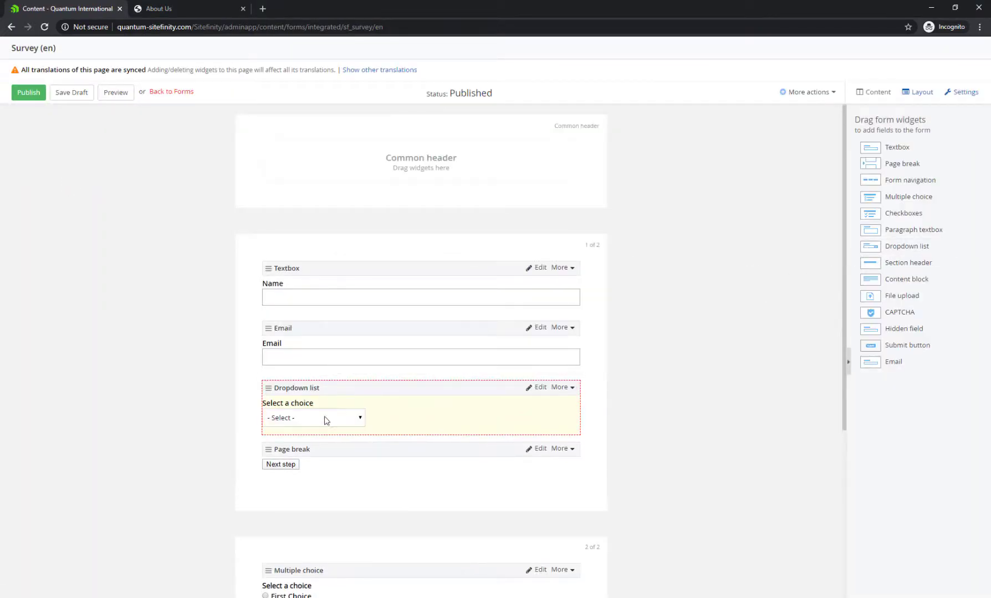
click(536, 388)
triple_click(415, 105)
text(Country)
click(421, 171)
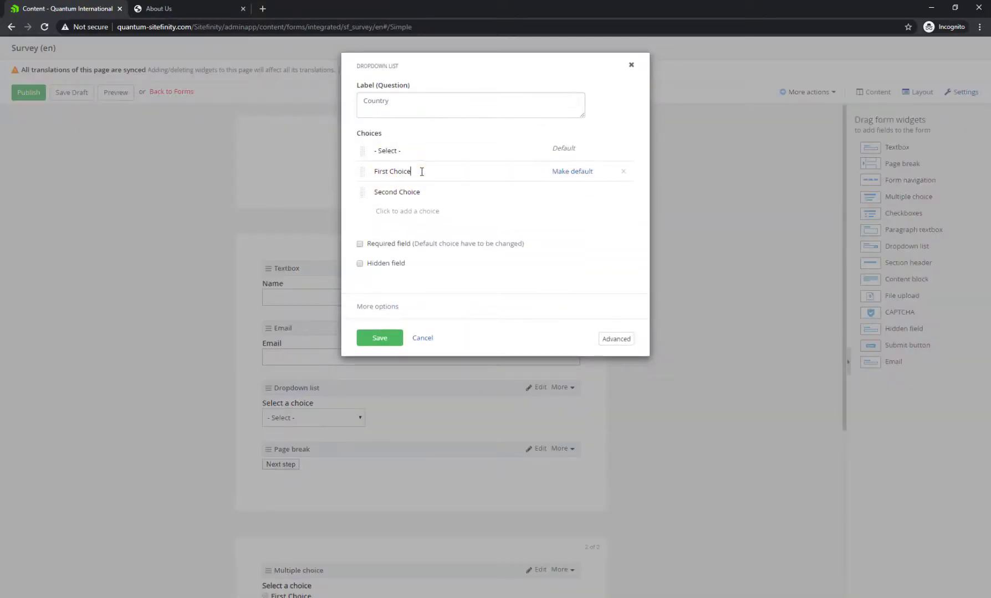
key(ctrl+shift+Left)
key(ctrl+shift+Left)
text(United K)
click(426, 192)
key(ctrl+shift+Left)
key(ctrl+shift+Left)
text(United States)
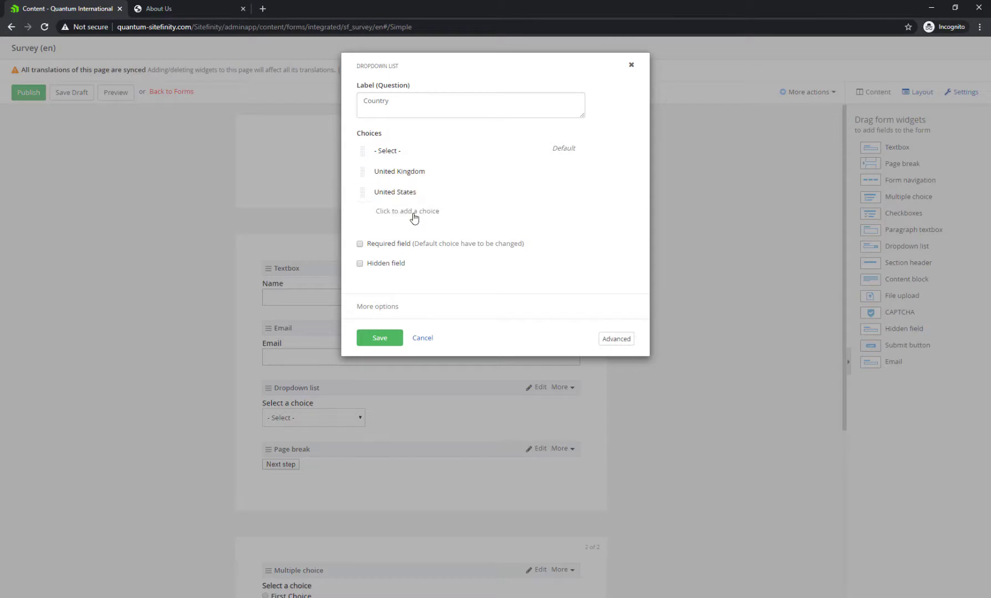
click(413, 213)
text(Other)
click(377, 359)
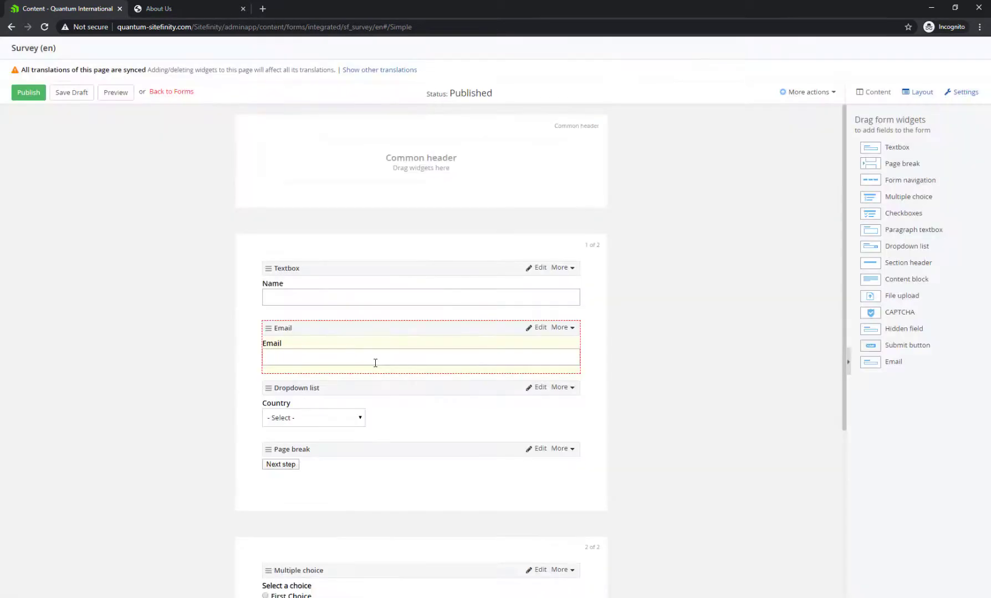
Add a hidden textbox labelled State below the Country dropdown
drag(893, 146, 330, 465)
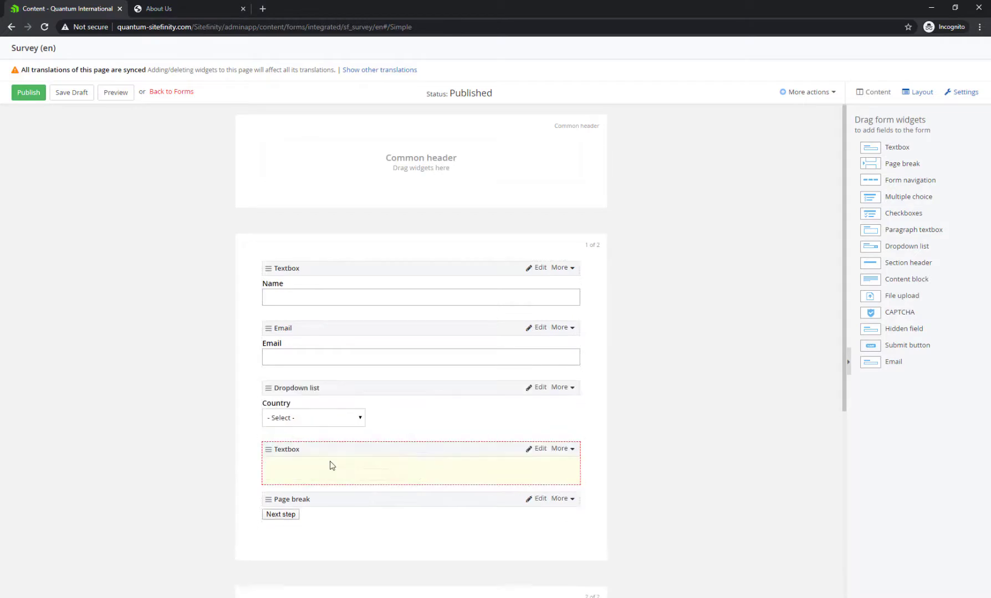
click(530, 449)
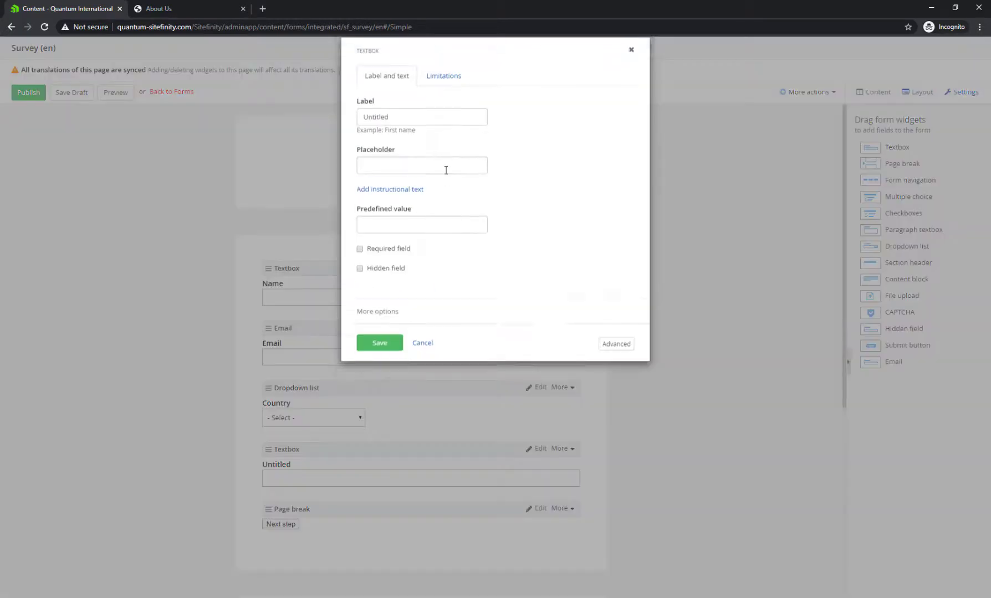
double_click(388, 132)
text(Sta)
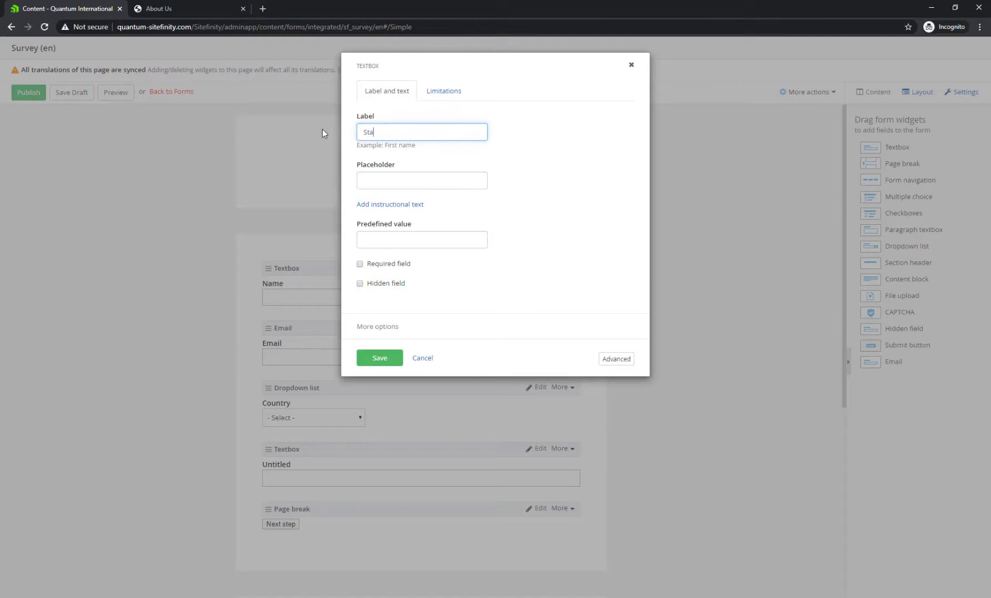
text(te)
click(374, 284)
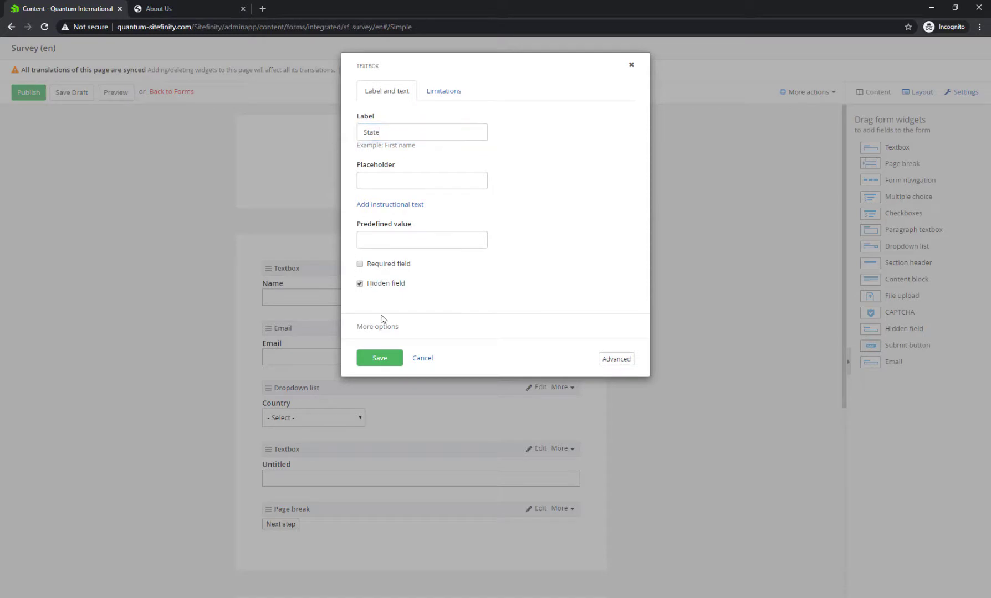
click(387, 363)
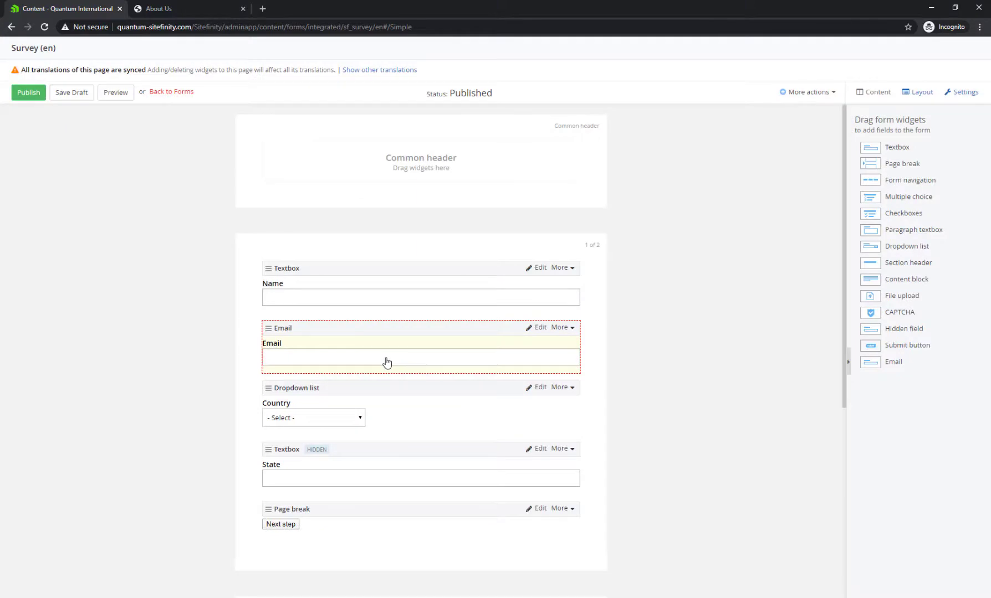
Start a new Survey form rule with the condition IF Country is United States
click(808, 93)
click(804, 151)
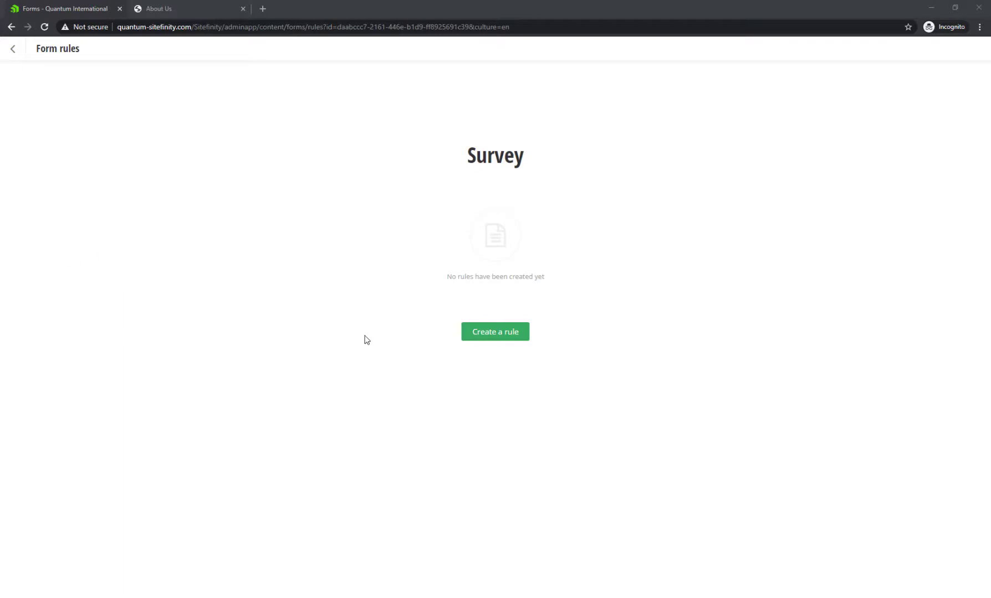
click(480, 338)
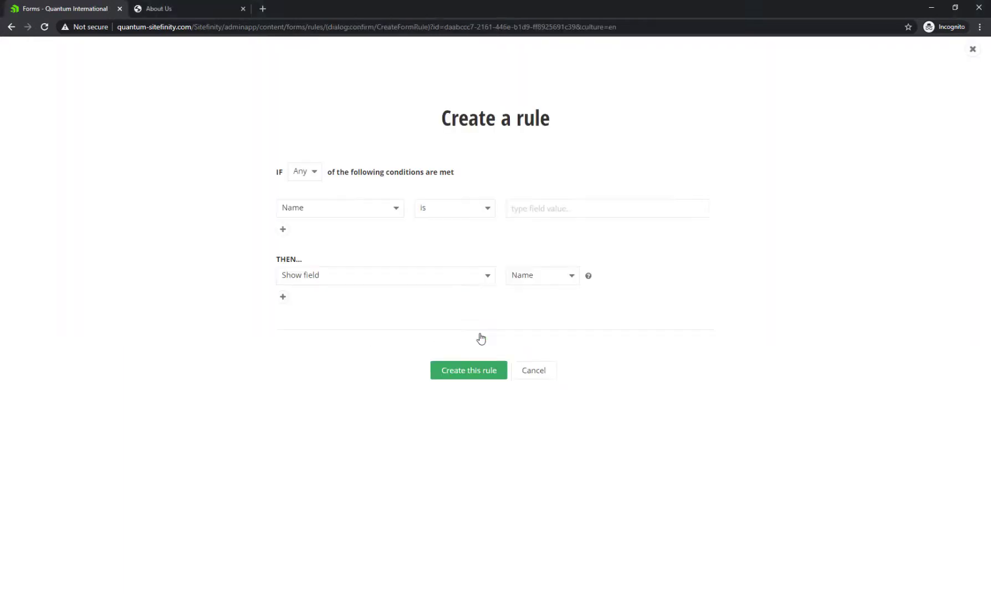
click(313, 174)
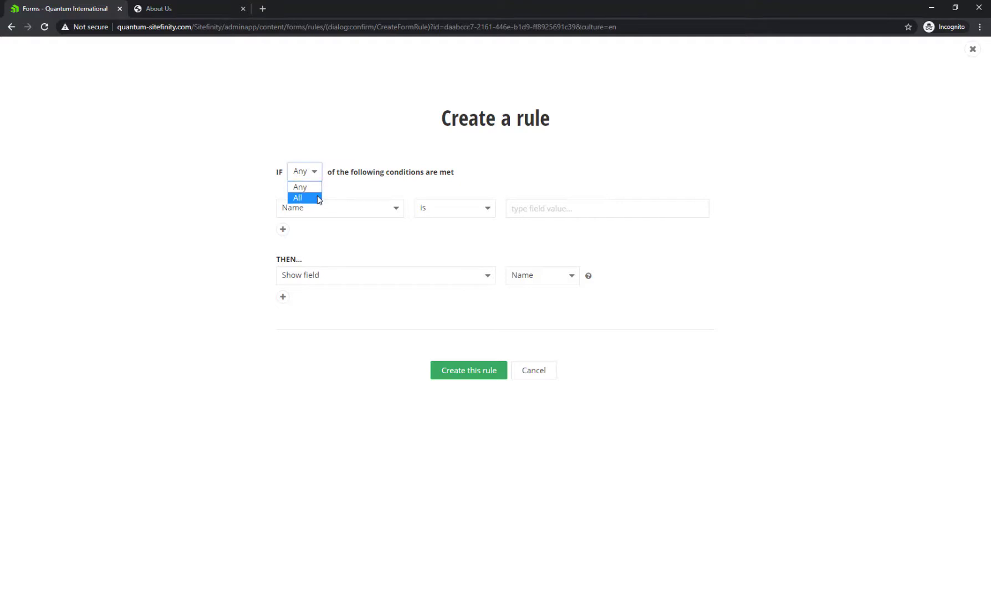
click(371, 235)
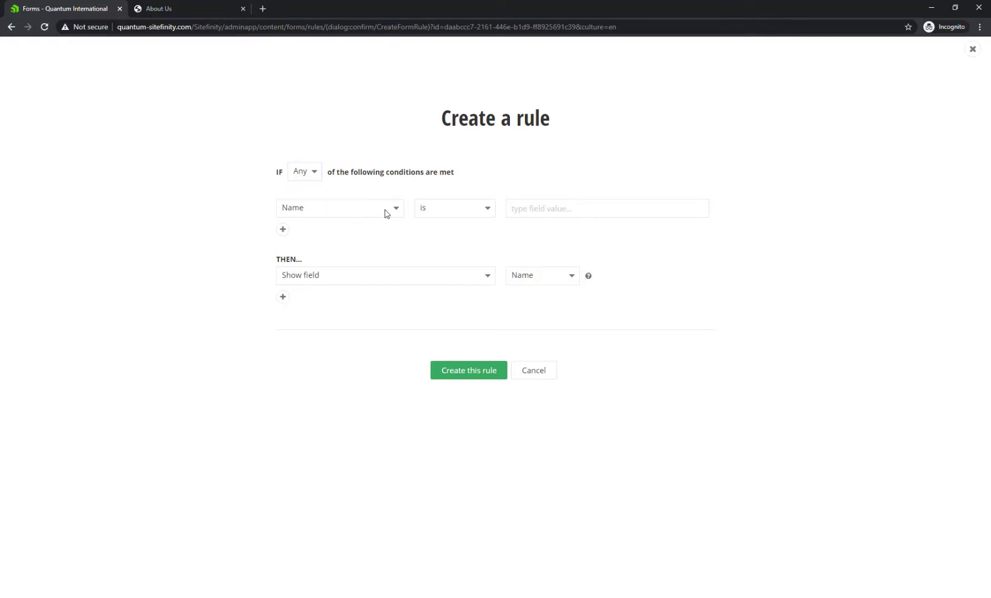
click(386, 213)
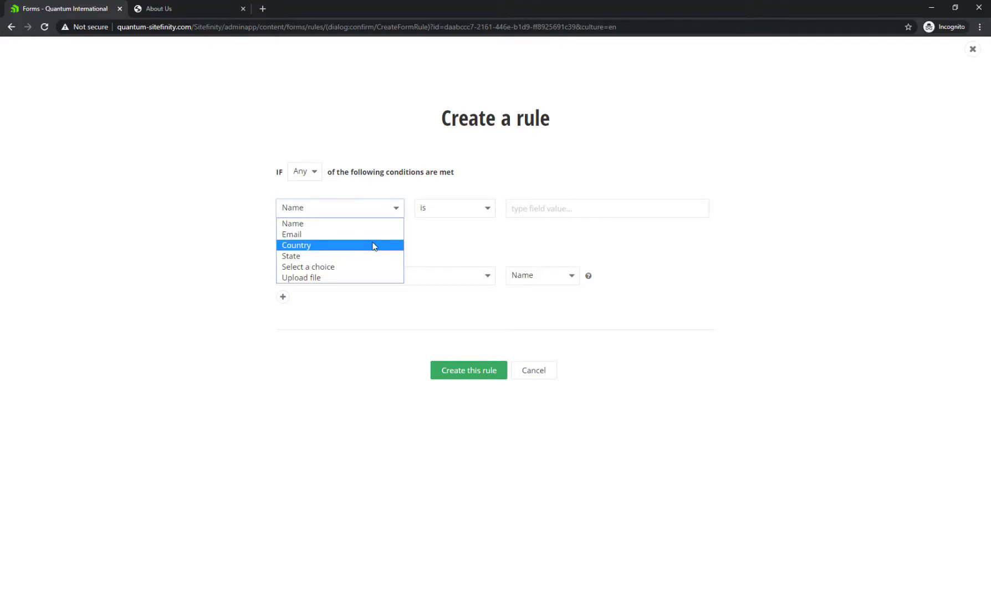
click(374, 246)
click(562, 214)
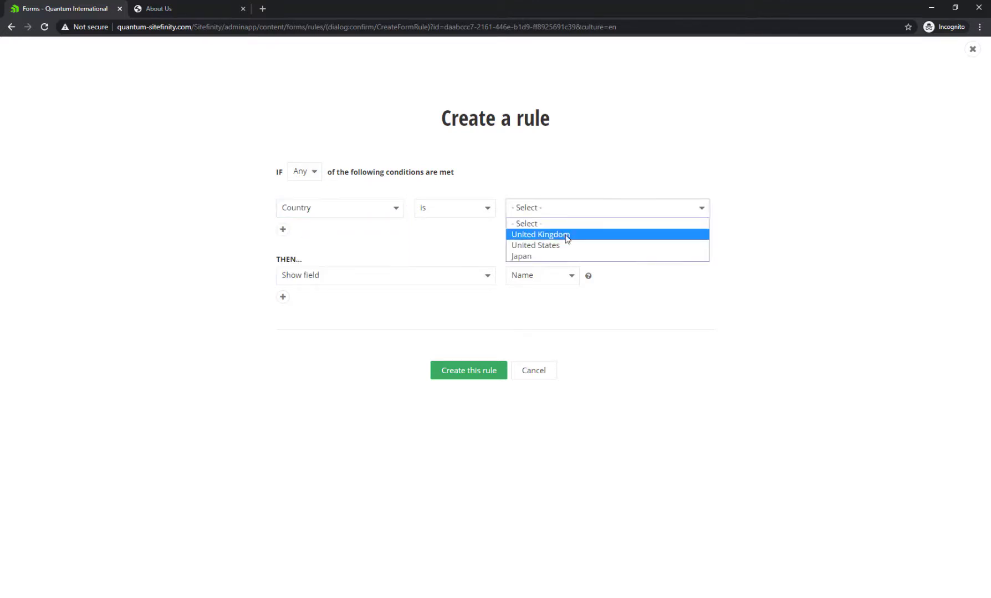
click(584, 247)
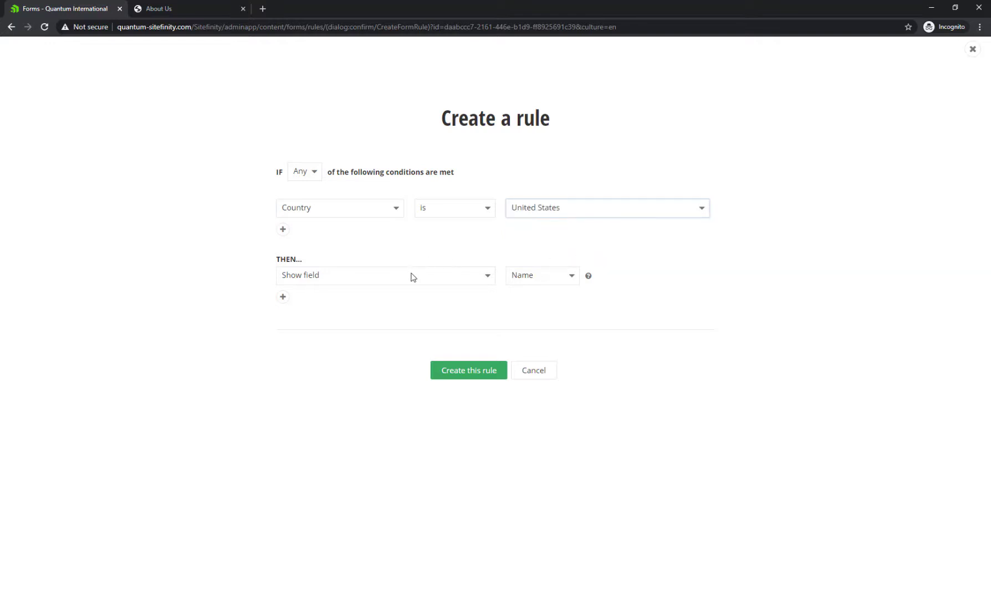
Make the rule show the State field, create it, and return to the form editor
click(339, 278)
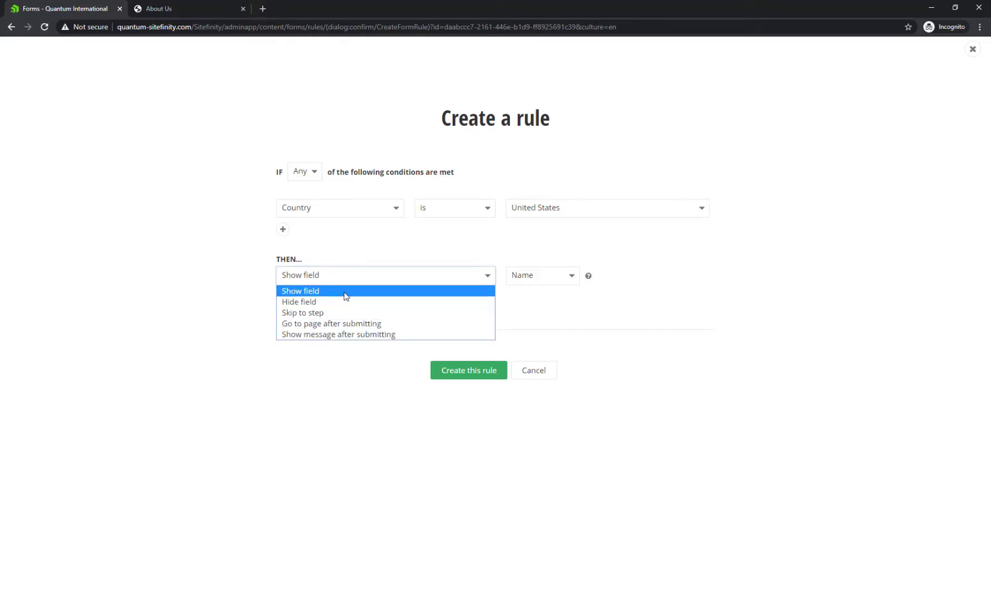
click(344, 295)
click(536, 276)
click(537, 324)
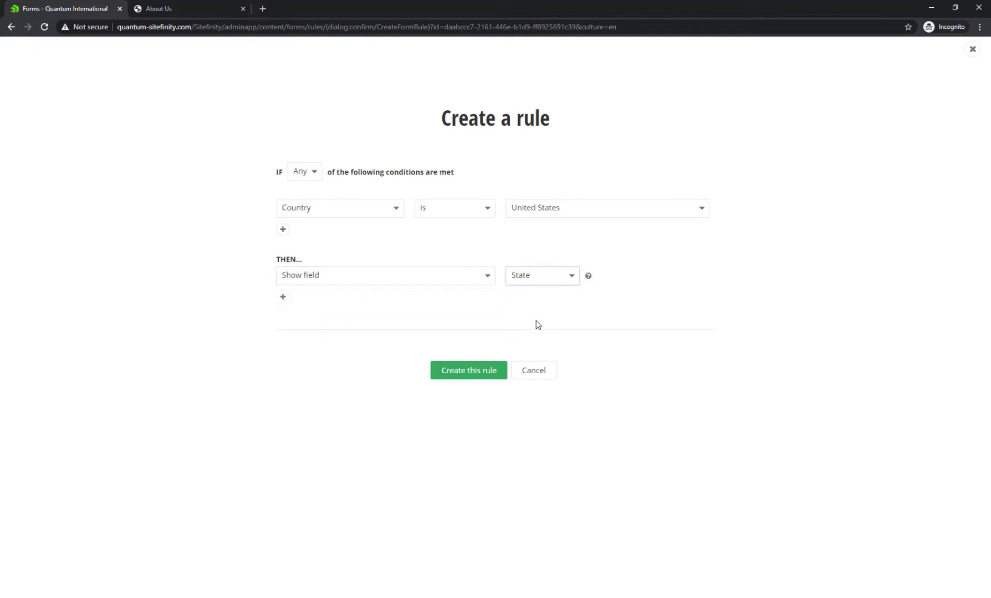
click(461, 376)
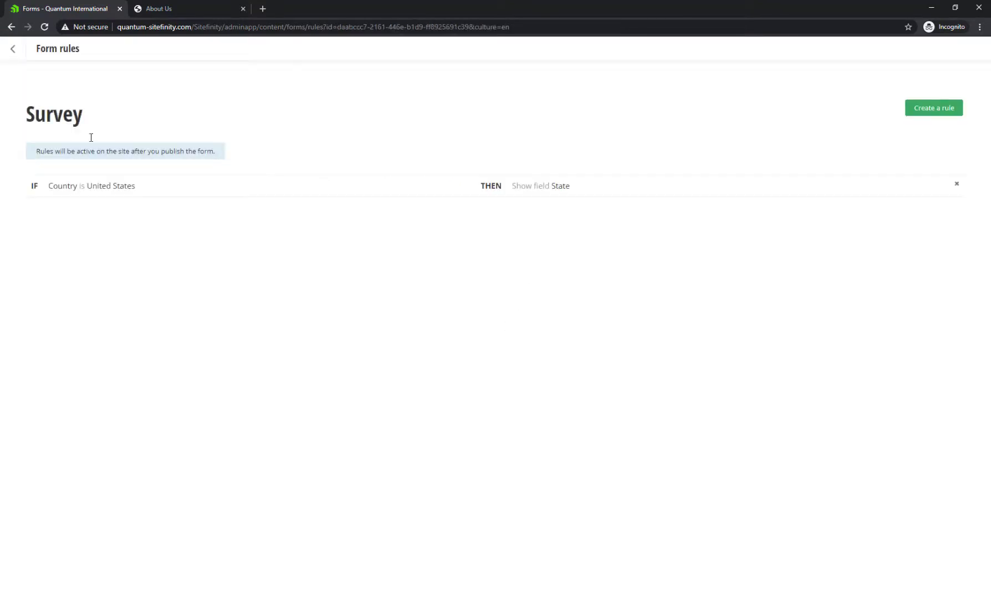
click(13, 55)
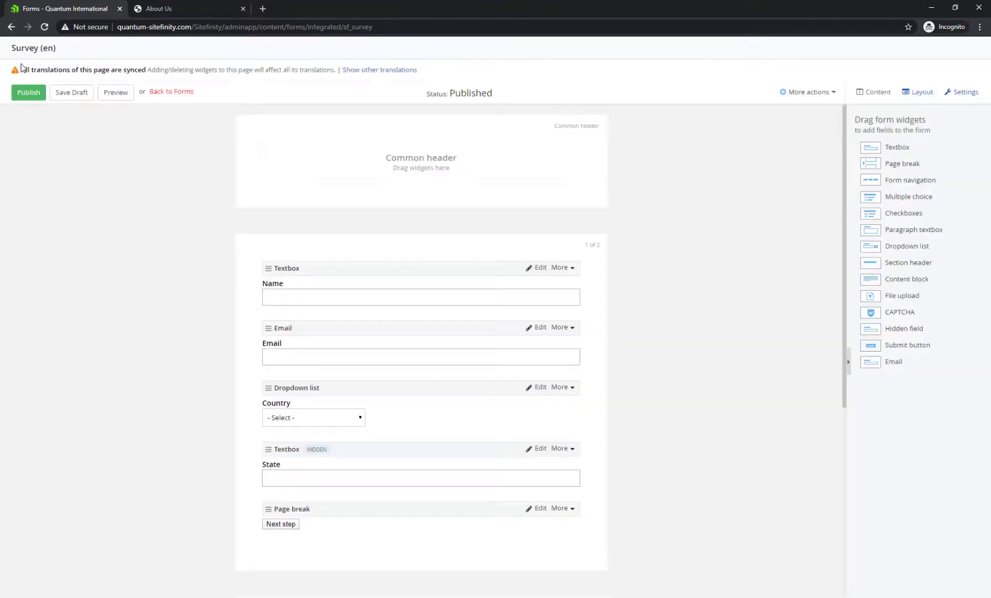
Publish the Survey form, then enter a respondent name and email in the live survey
click(30, 94)
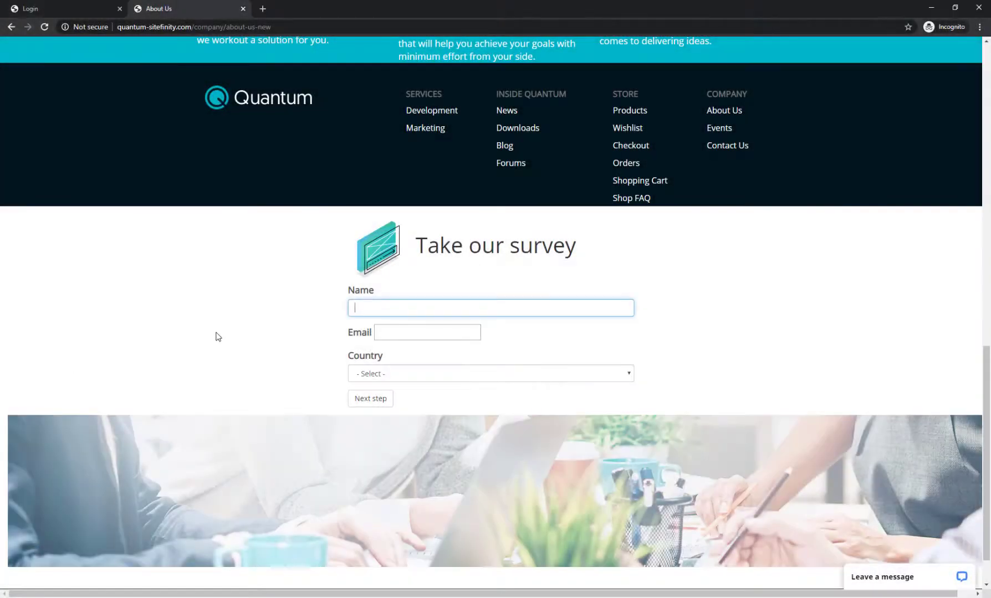
text(Jane Doe)
key(Tab)
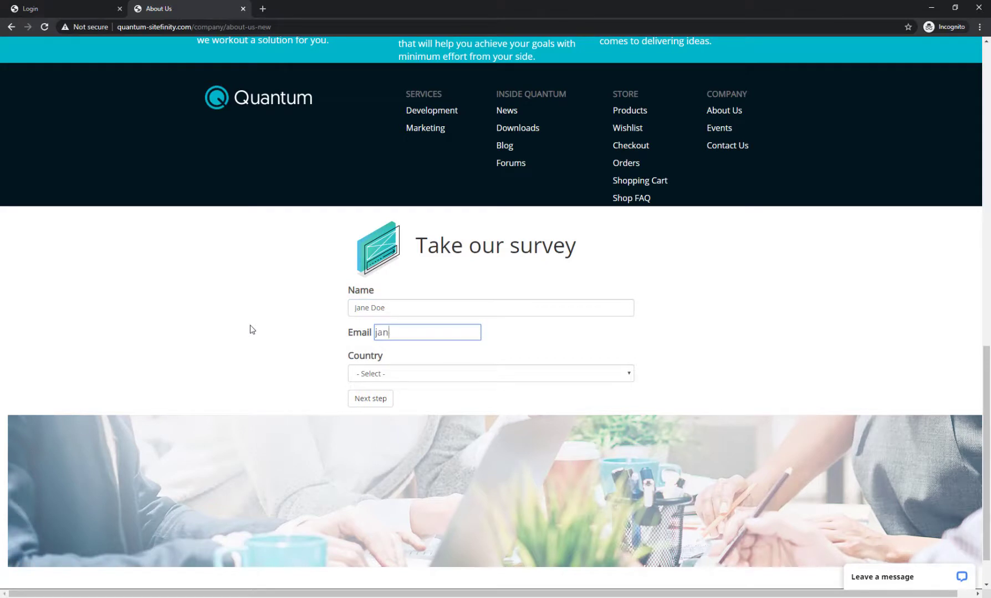
Choose United States and Massachusetts, go to step two, and pick Second Choice
click(379, 374)
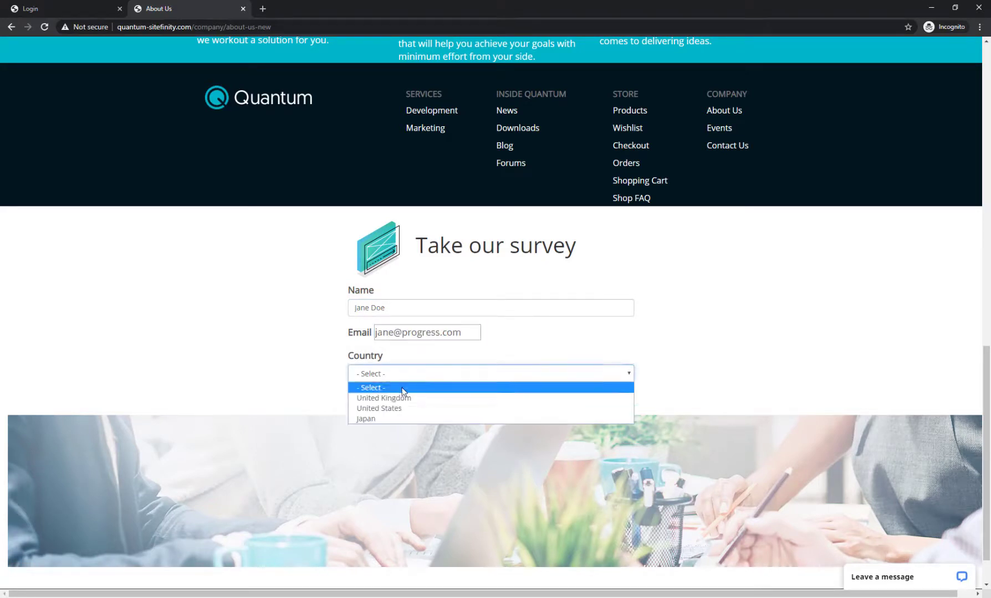
click(435, 399)
click(395, 378)
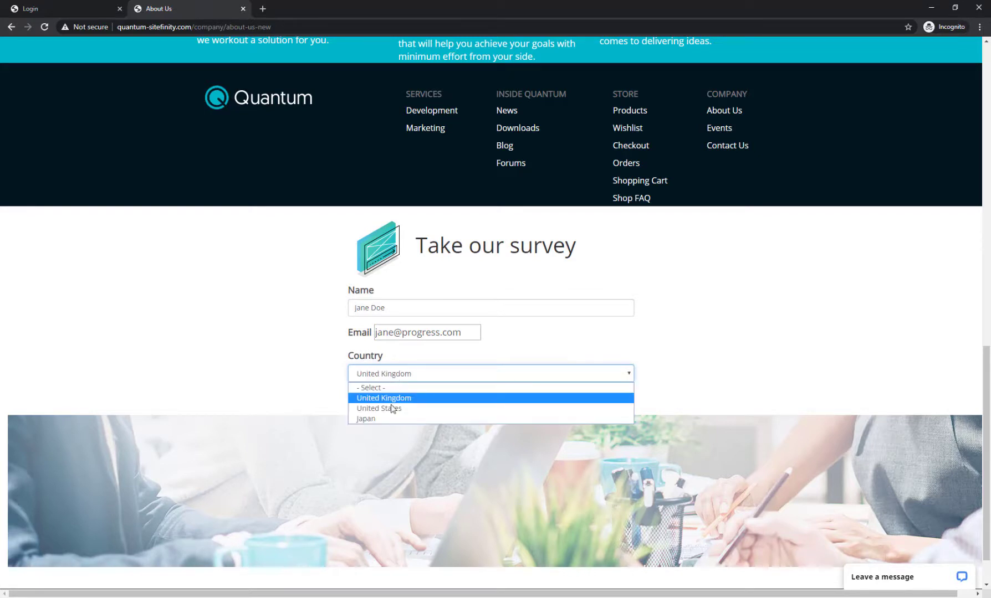
click(392, 406)
click(384, 412)
click(385, 439)
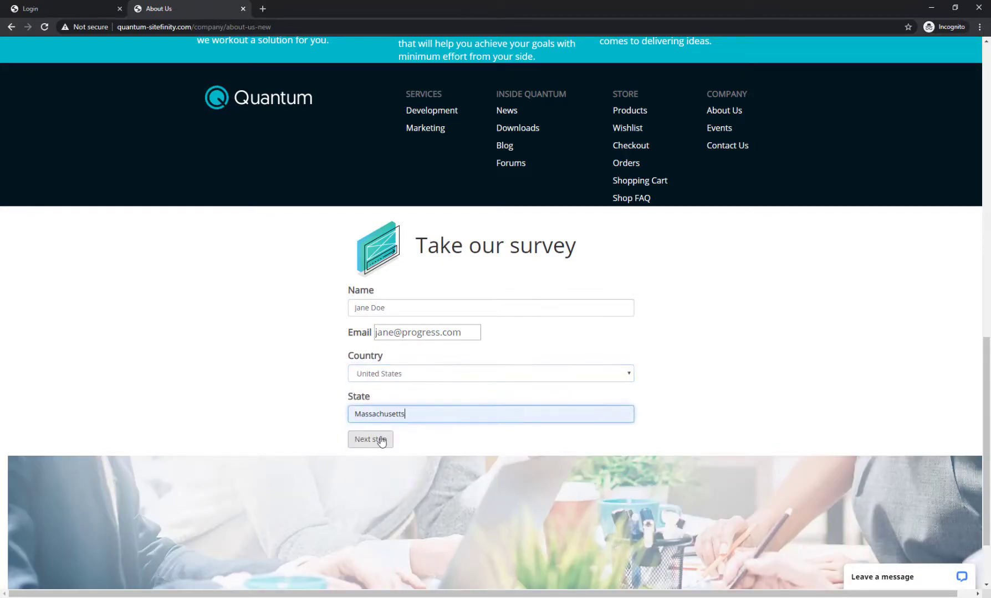
click(381, 440)
click(379, 325)
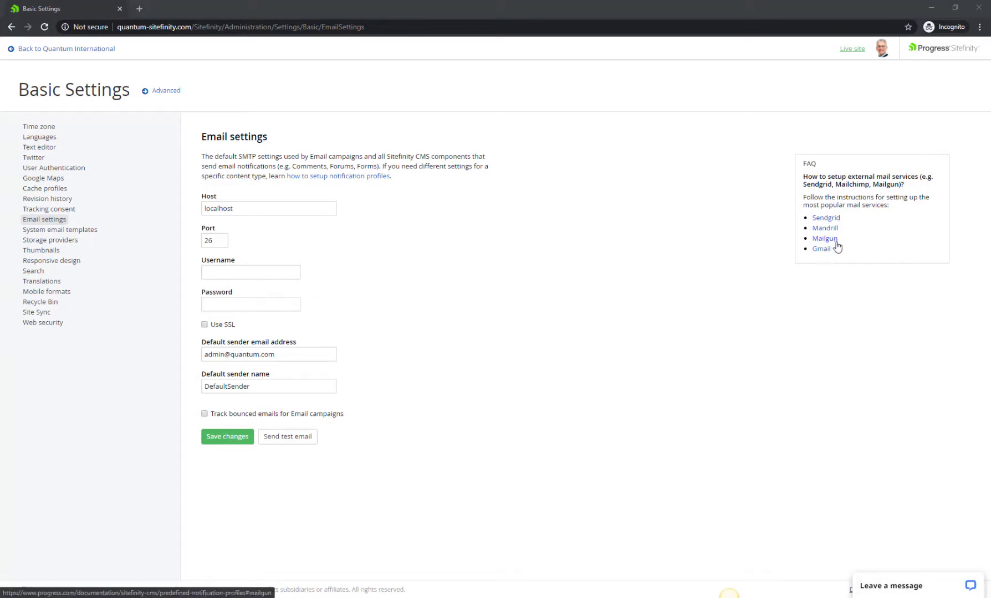
Open the 'how to setup notification profiles' documentation and scroll through it
ctrl+click(334, 176)
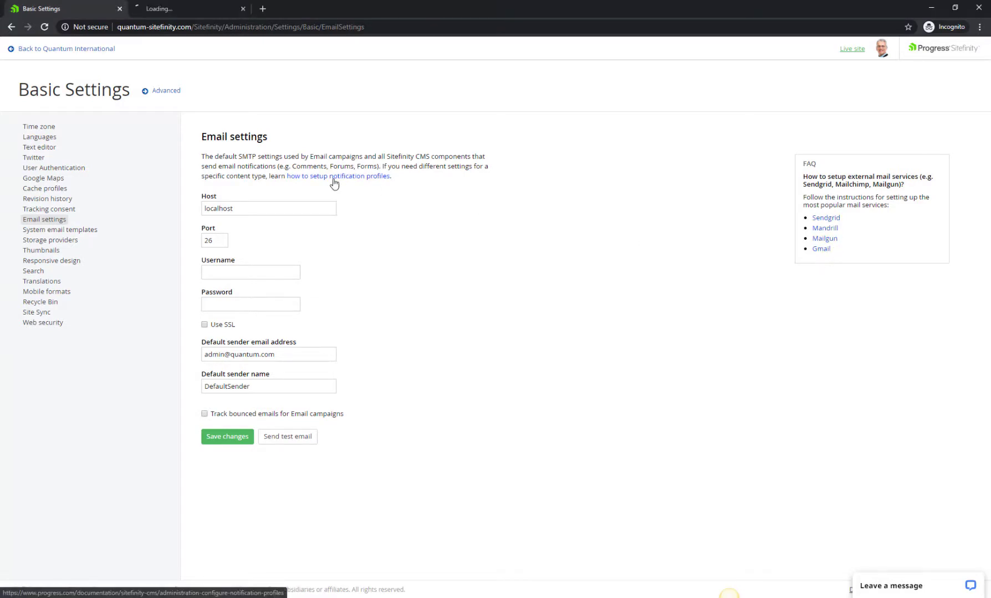
click(311, 176)
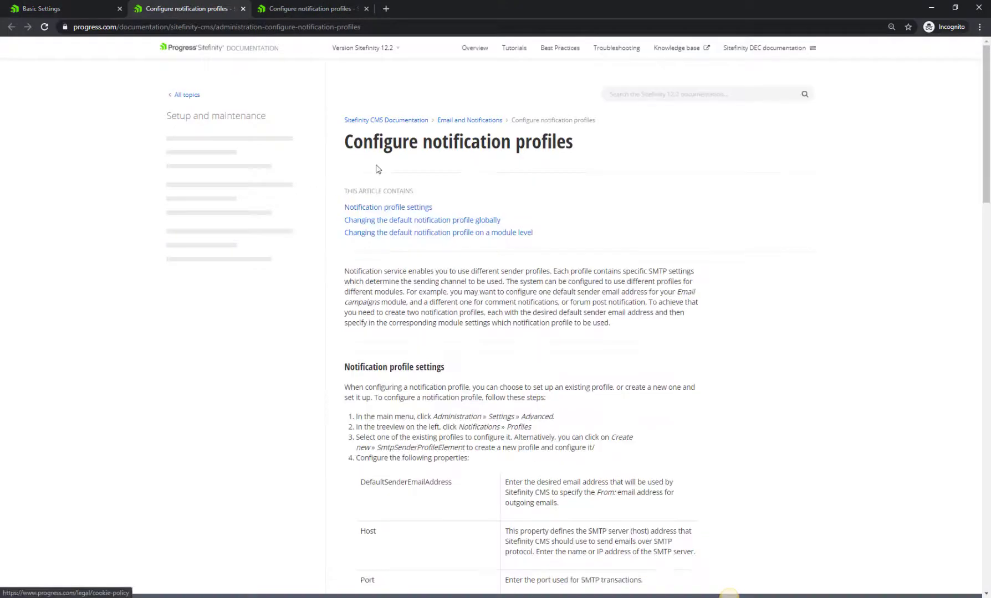
scroll(568, 188, down, 7)
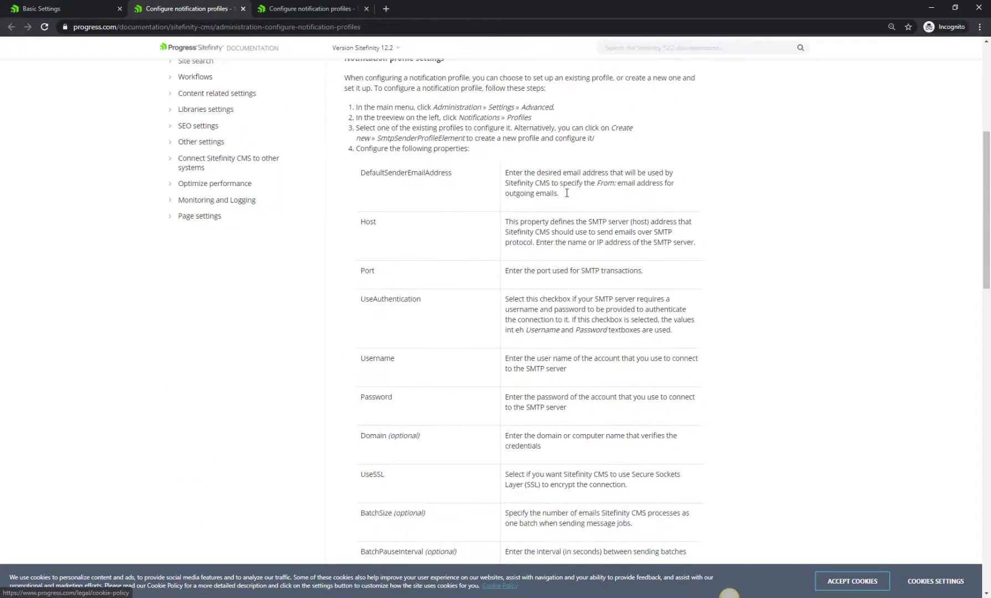
scroll(566, 195, up, 7)
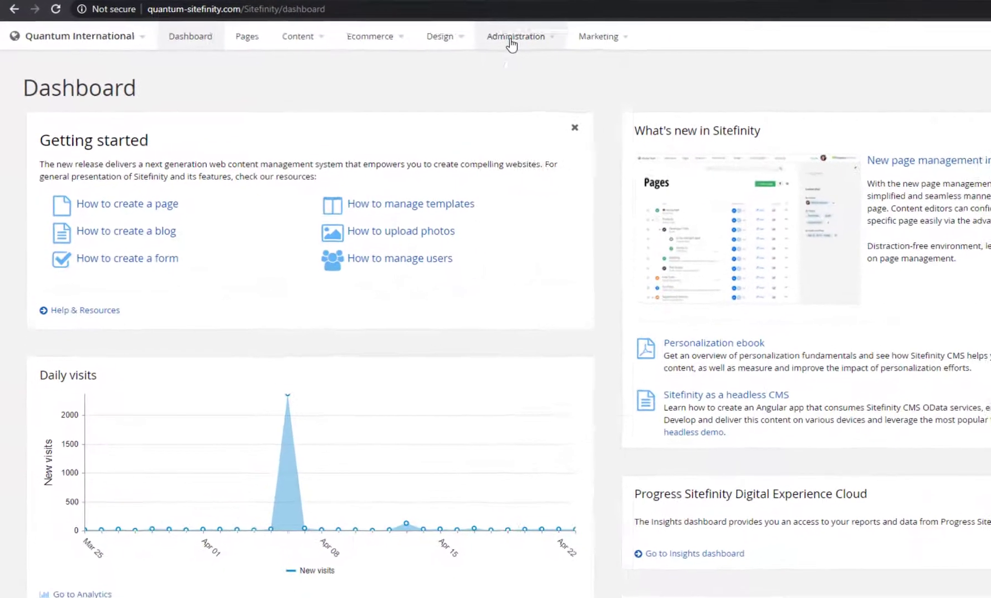
Go to Administration > Settings > Advanced and expand the Notifications node
click(406, 55)
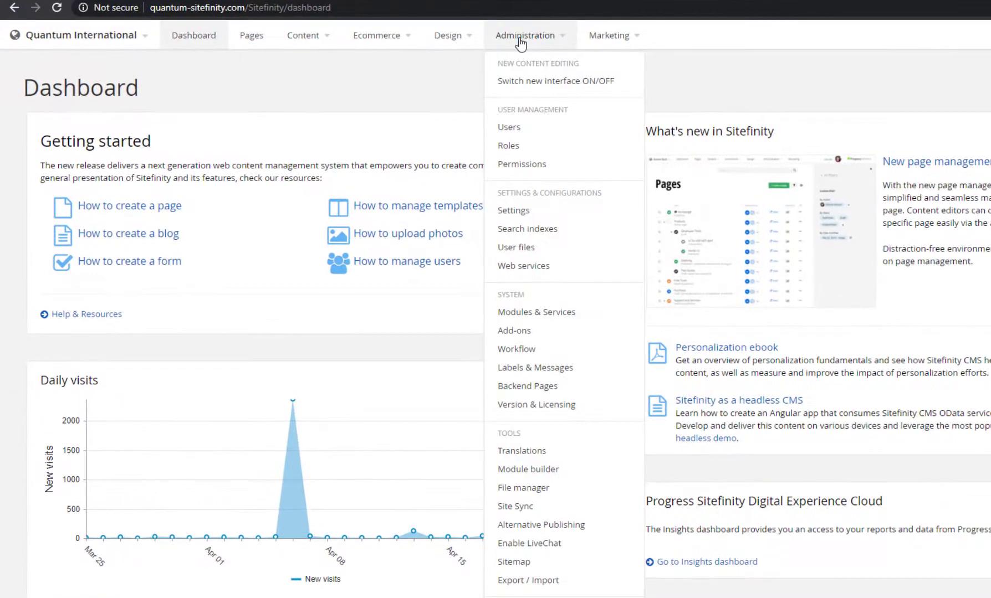
click(514, 211)
click(207, 92)
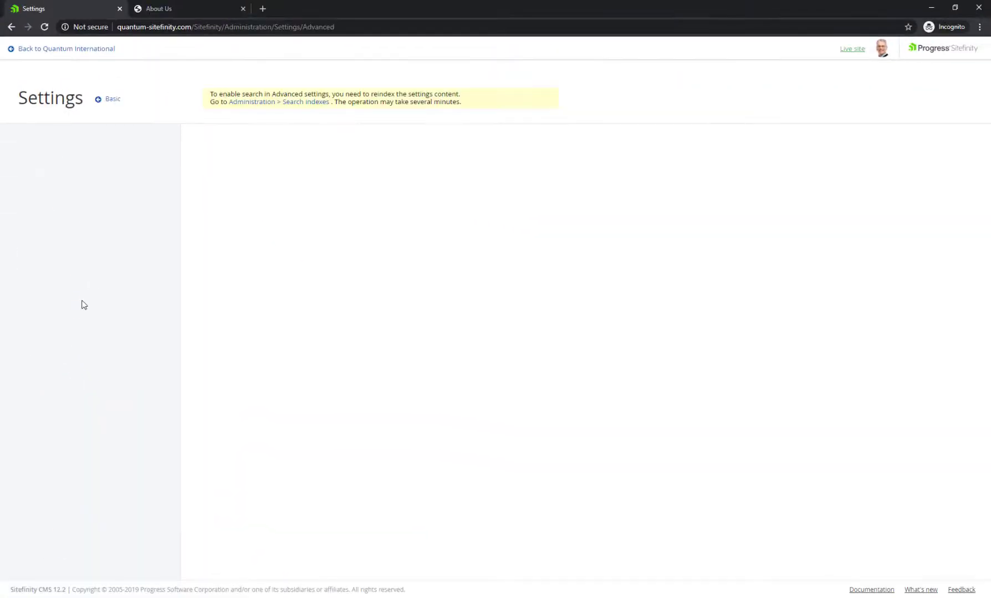
scroll(83, 305, down, 5)
click(47, 502)
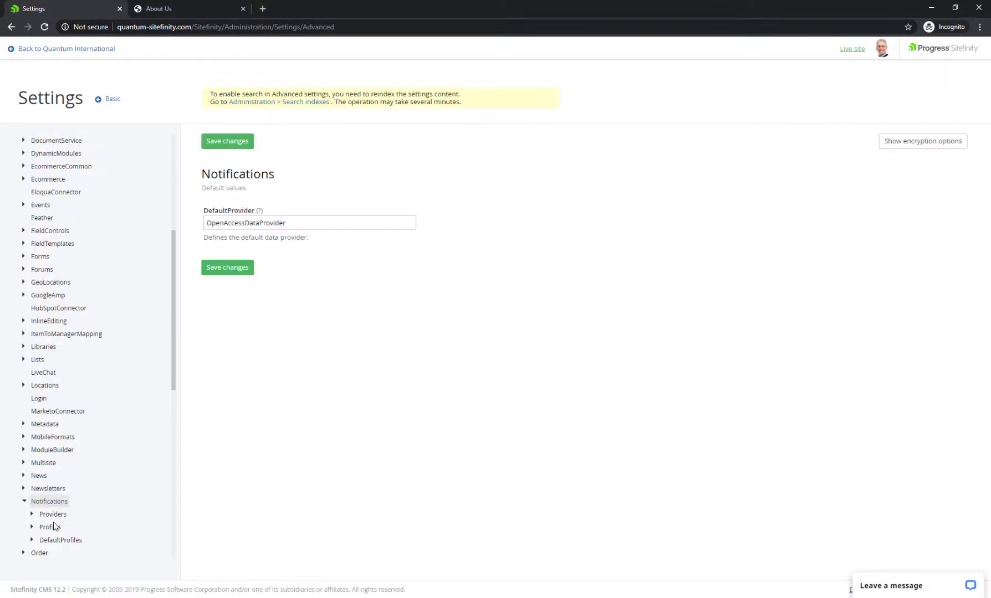
Enter the Default notification profile's sender email address and save the profile
click(51, 528)
click(60, 541)
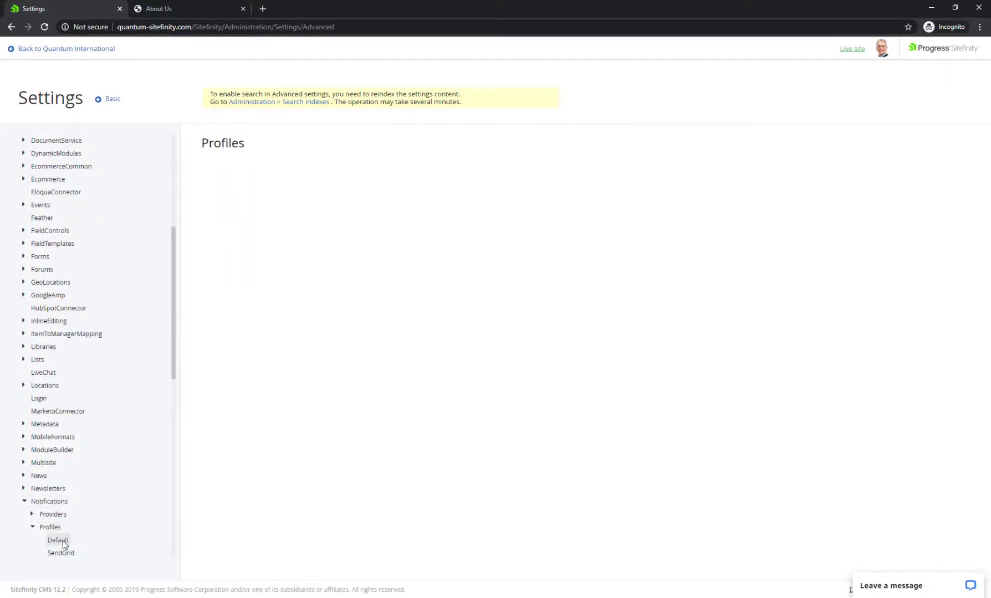
click(280, 223)
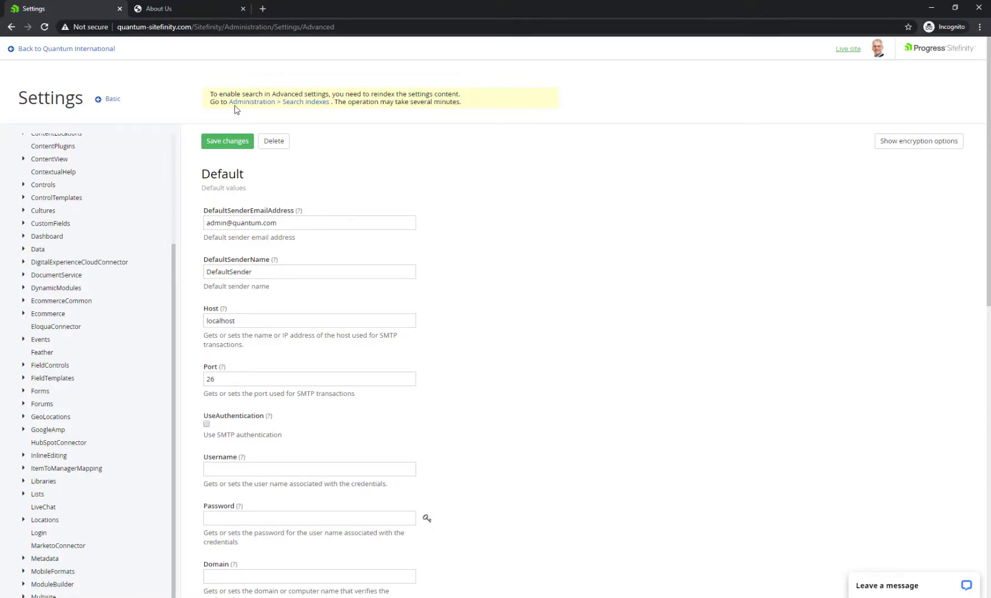
click(224, 141)
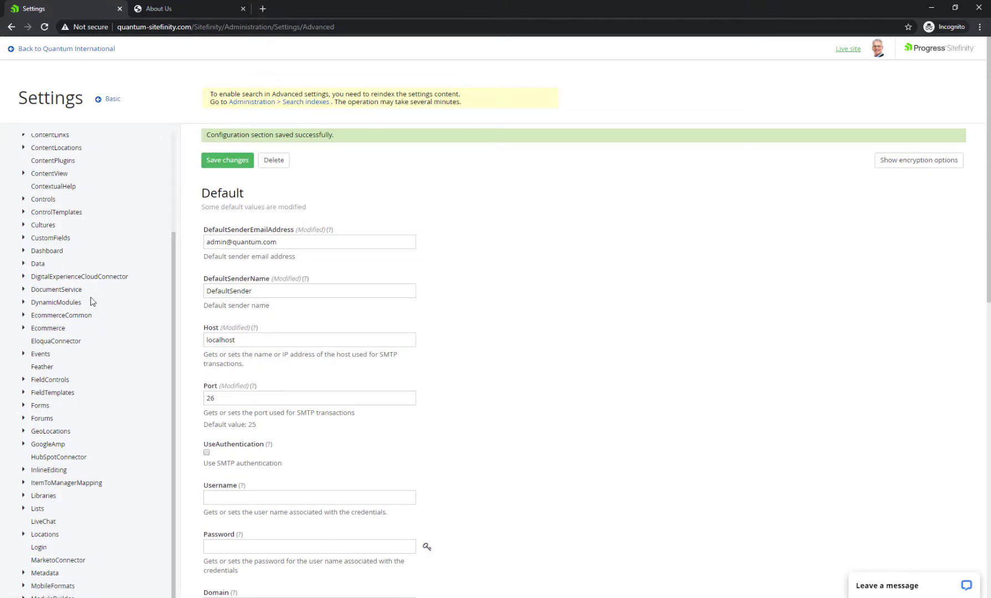
Enable notifications under Forms > Notifications and save the change
scroll(82, 348, up, 1)
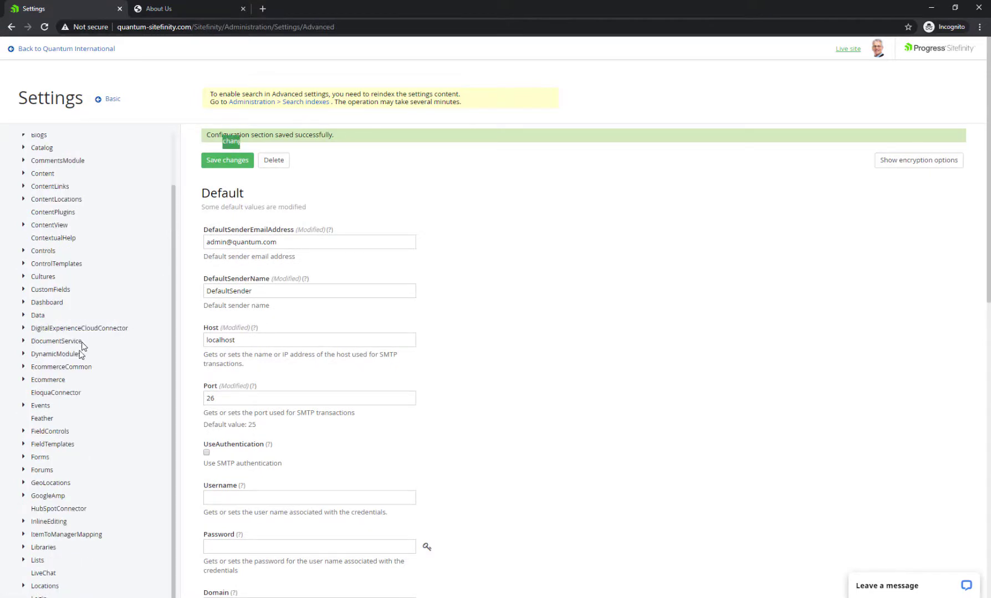
click(41, 458)
click(57, 470)
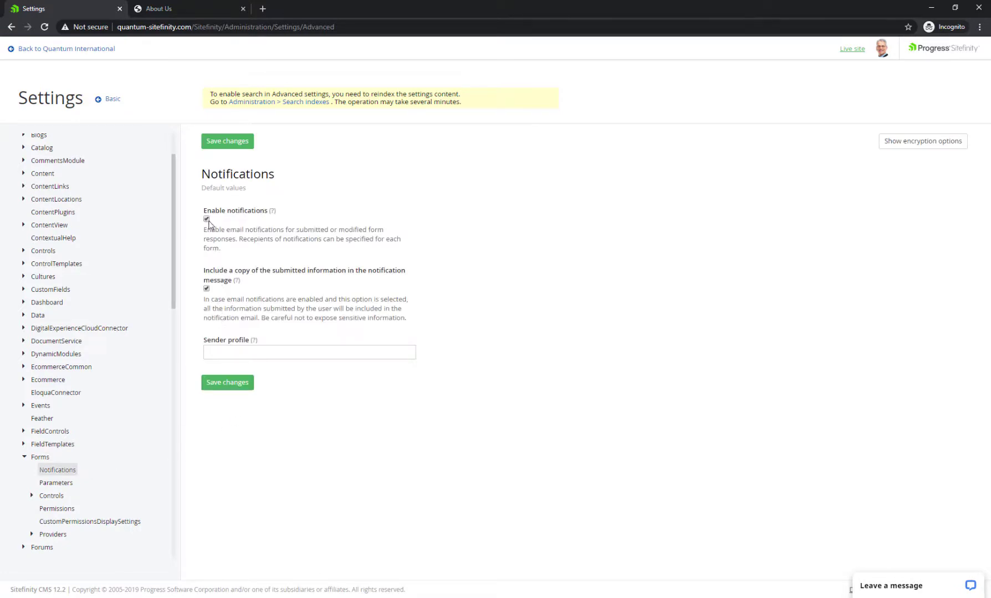
click(228, 141)
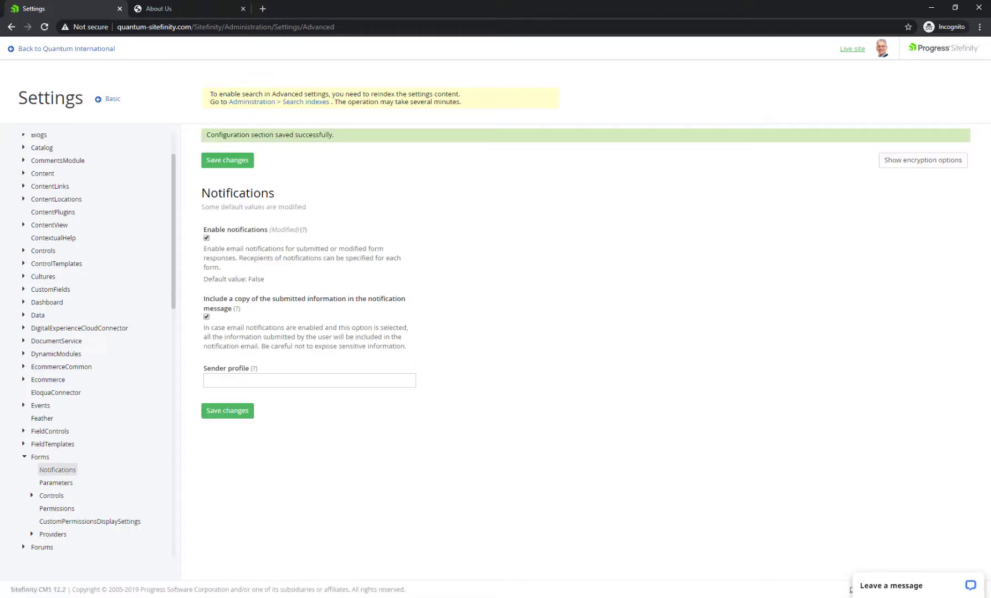
Open the Survey form from the Forms list and show its settings panel
click(109, 53)
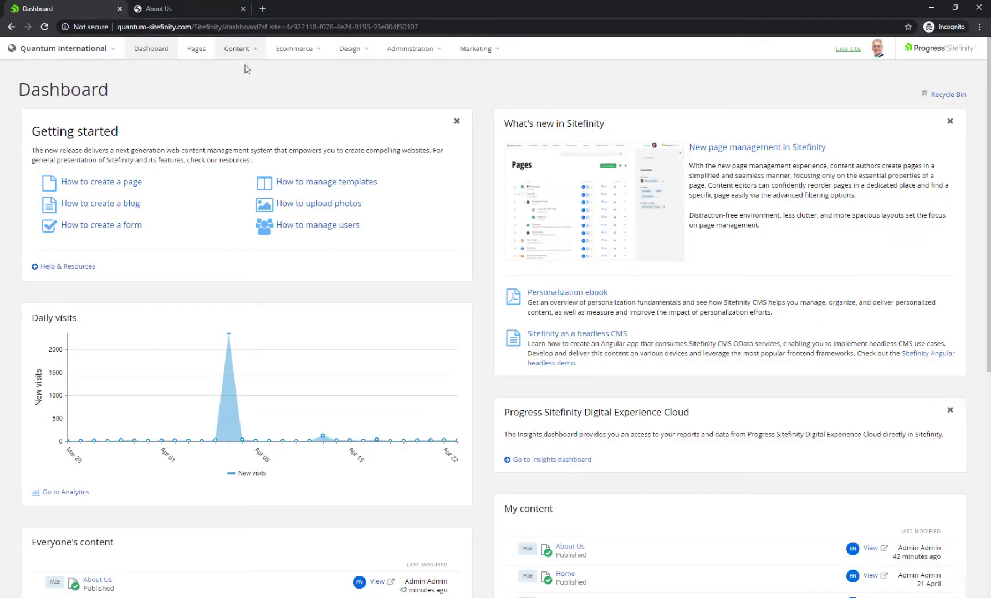
mouse_move(233, 53)
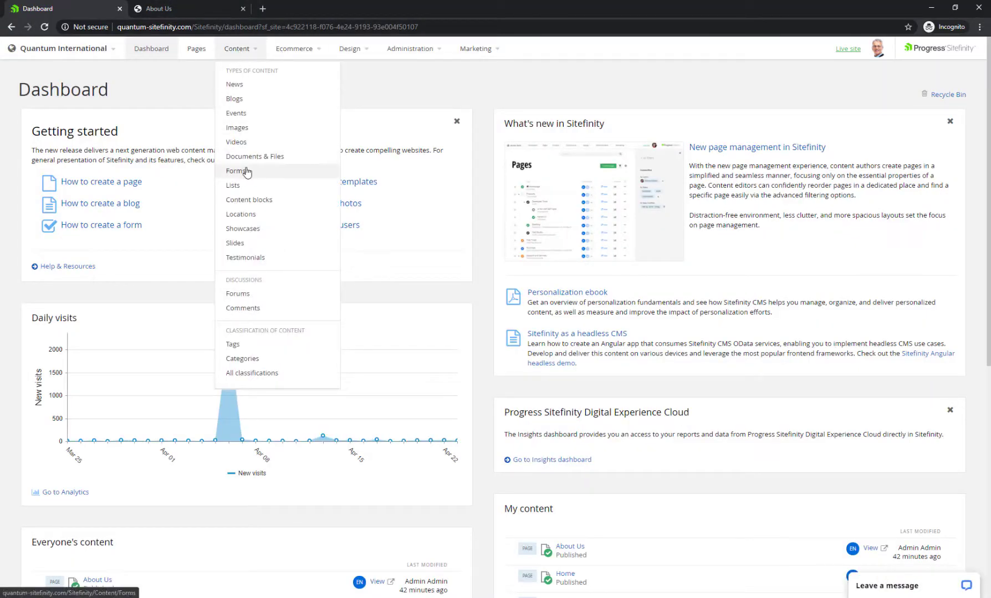
click(245, 171)
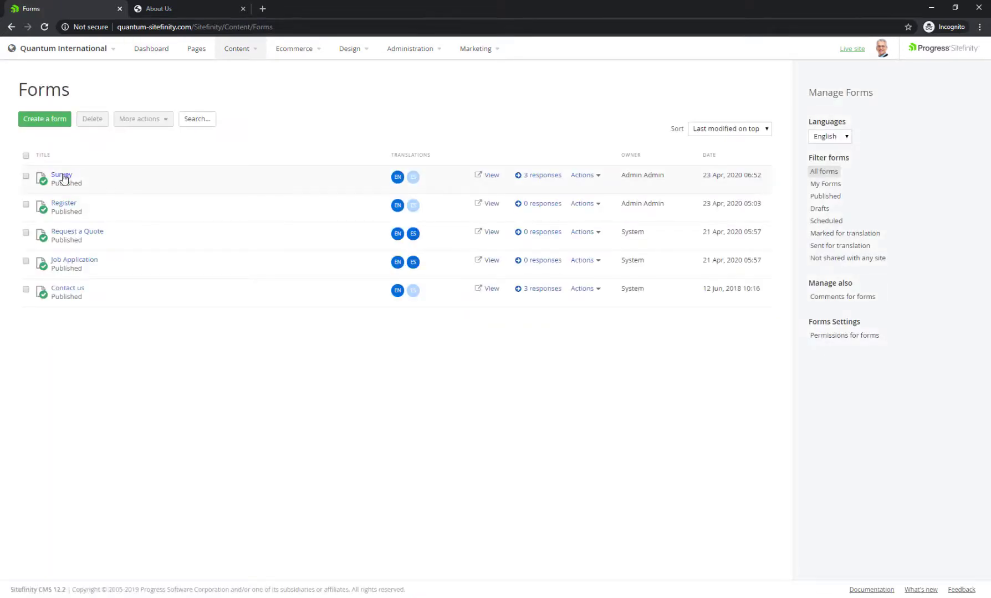
click(63, 176)
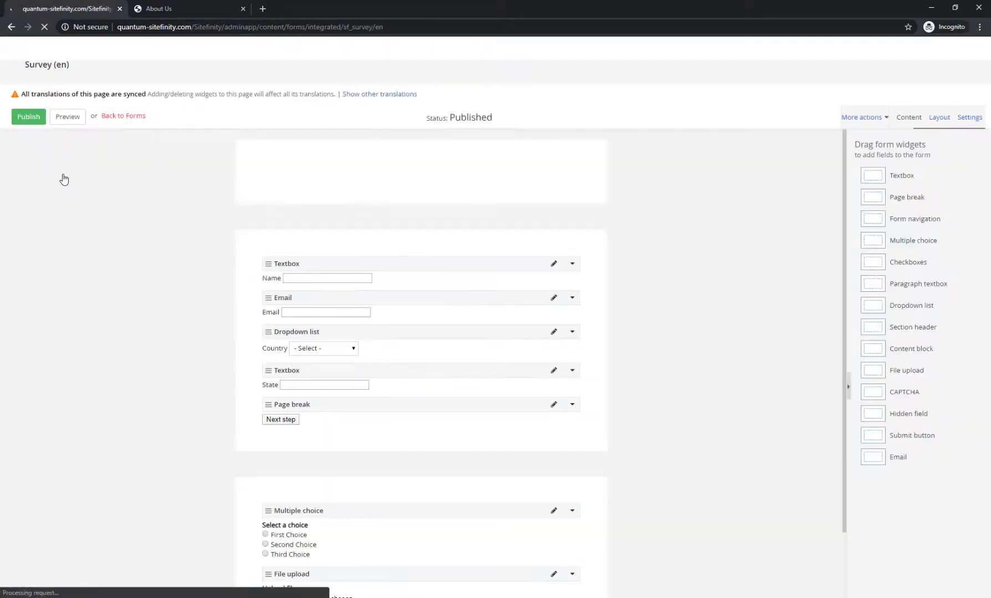
click(963, 92)
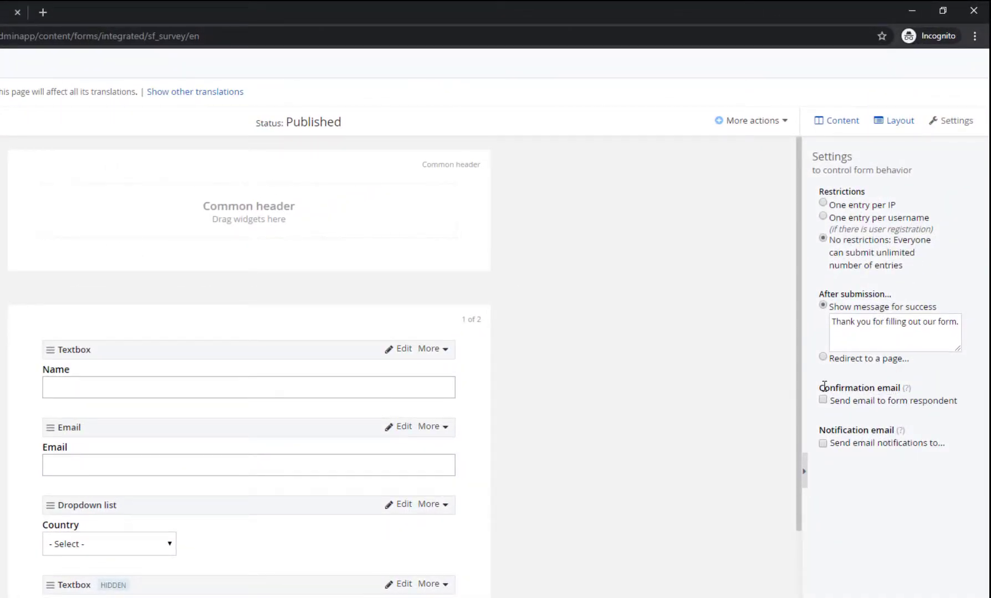
Turn on confirmation emails to respondents and notification emails on each submission
mouse_move(907, 392)
mouse_move(902, 435)
click(873, 403)
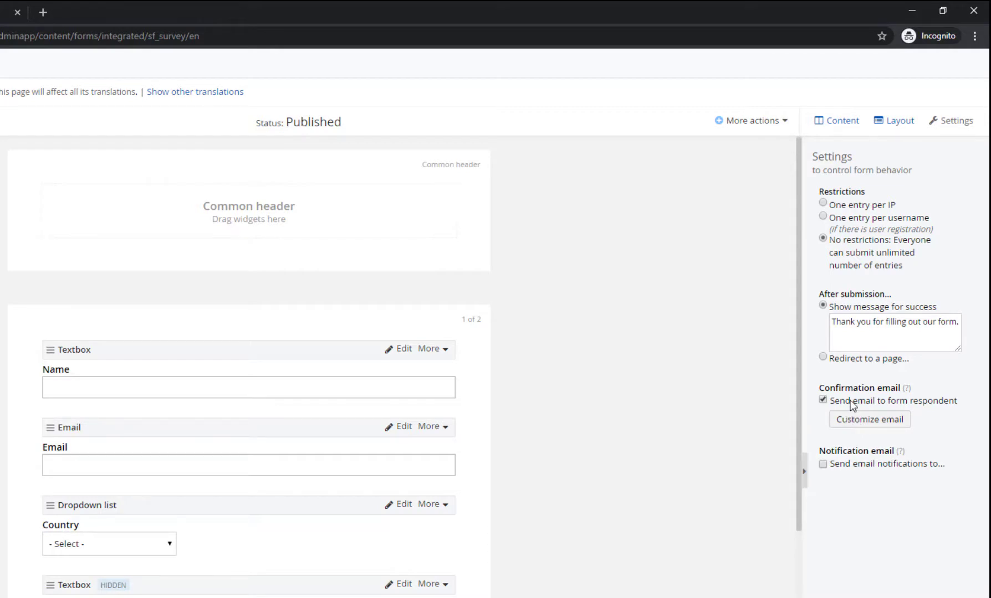
click(846, 463)
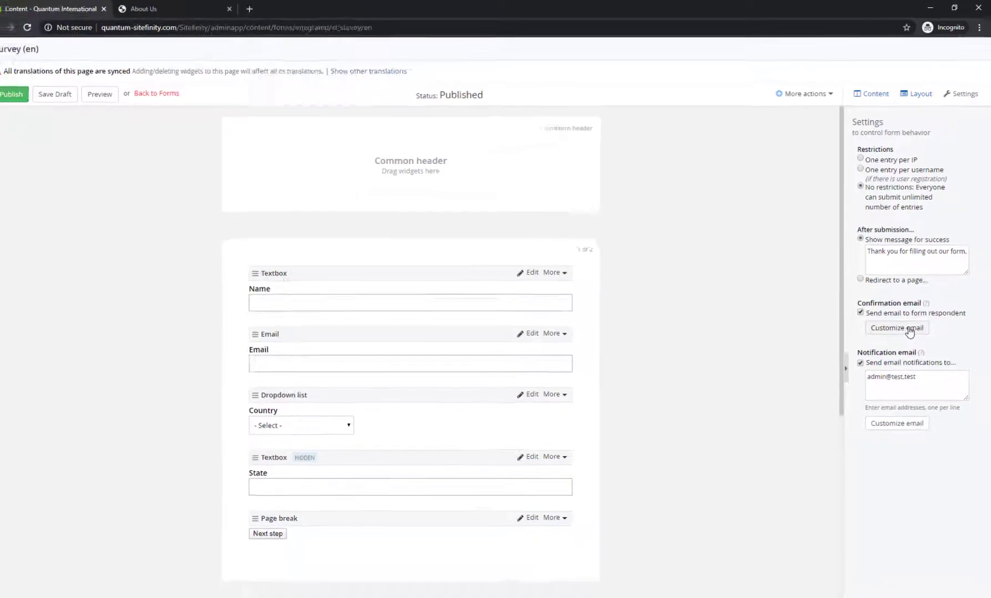
Change the confirmation email heading to 'Thank you for filling out our survey'
click(884, 422)
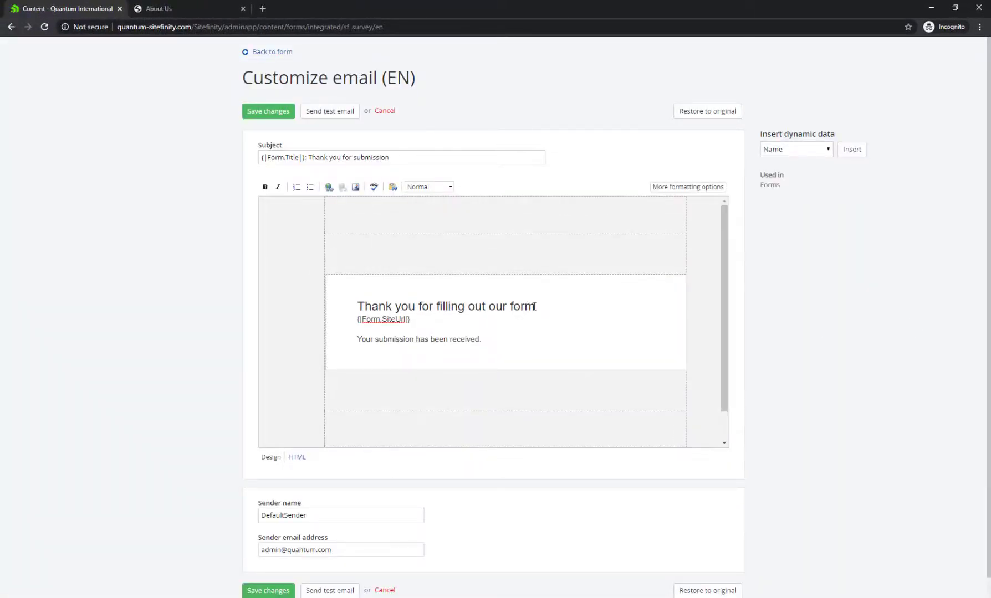
click(561, 307)
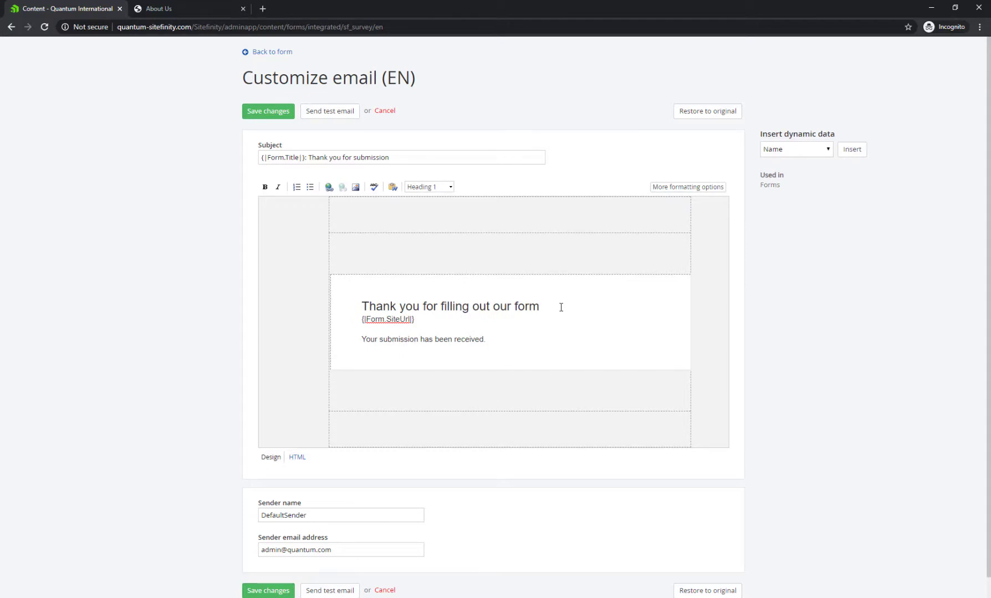
key(BackSpace)
key(BackSpace)
text(survey)
Send a test copy of the confirmation email to a test address
scroll(559, 307, down, 1)
click(328, 570)
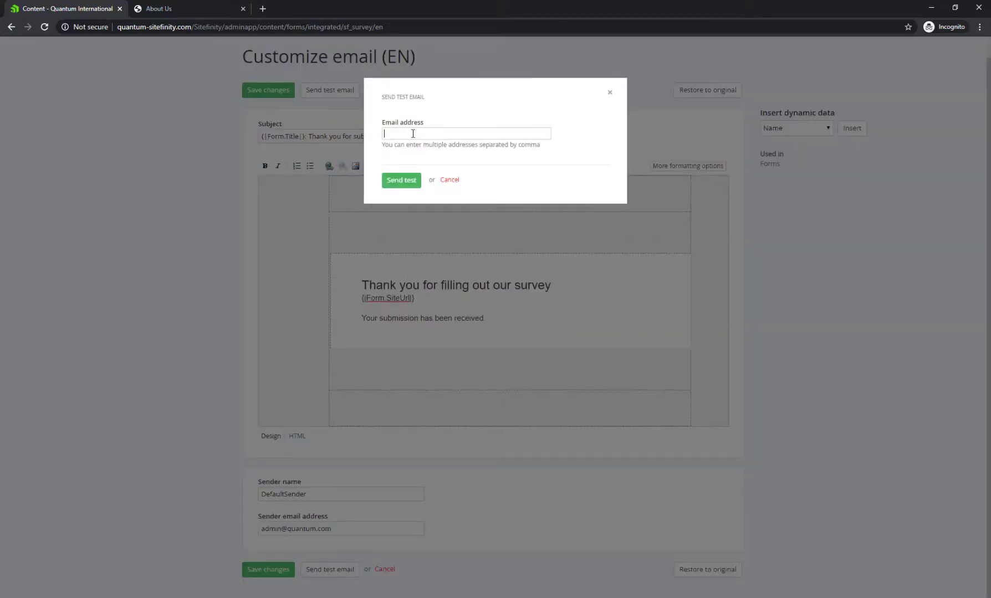
text(test@test.com)
click(401, 182)
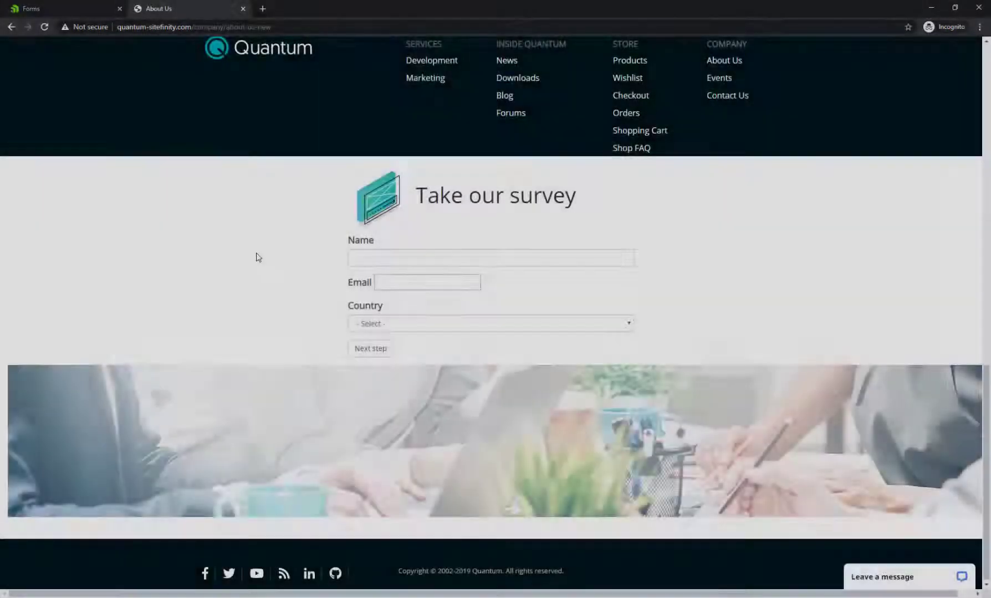
Enter the respondent's full name and email address in the live survey
click(360, 258)
text(Ja)
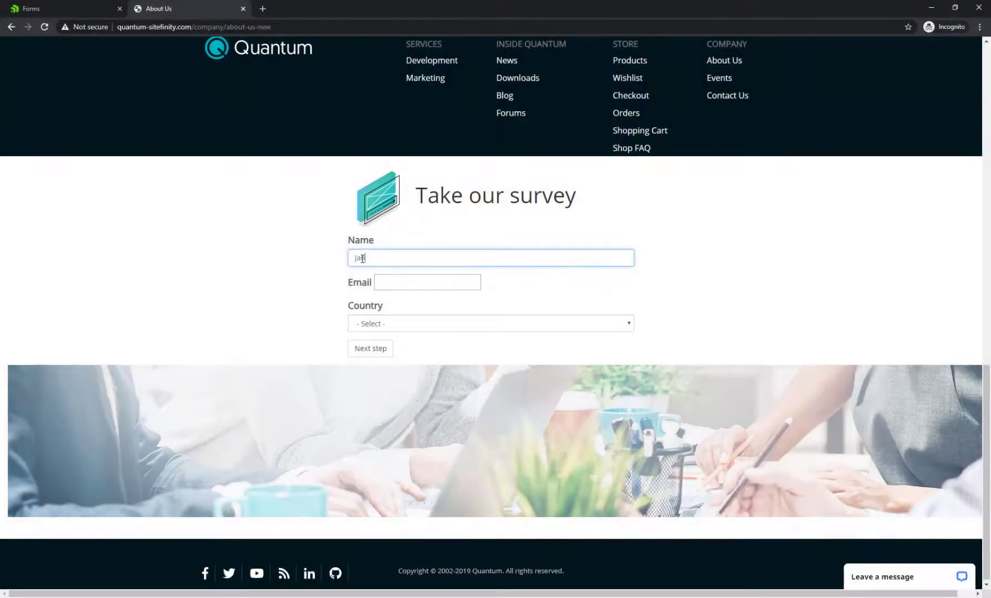
text(ne Doe)
key(Tab)
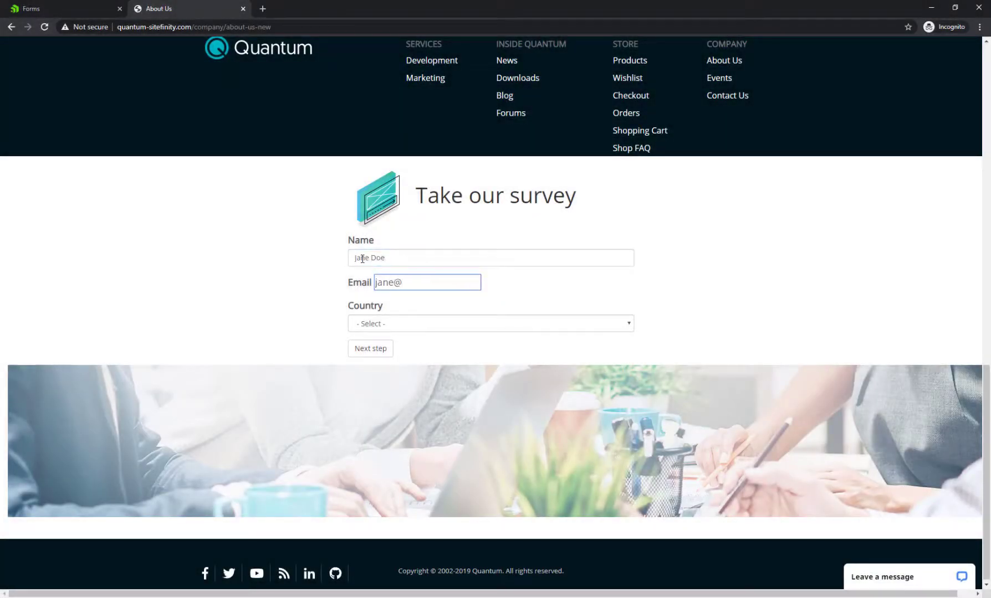
key(Tab)
Choose United States and Massachusetts, pick the first choice on step two, and submit
click(369, 324)
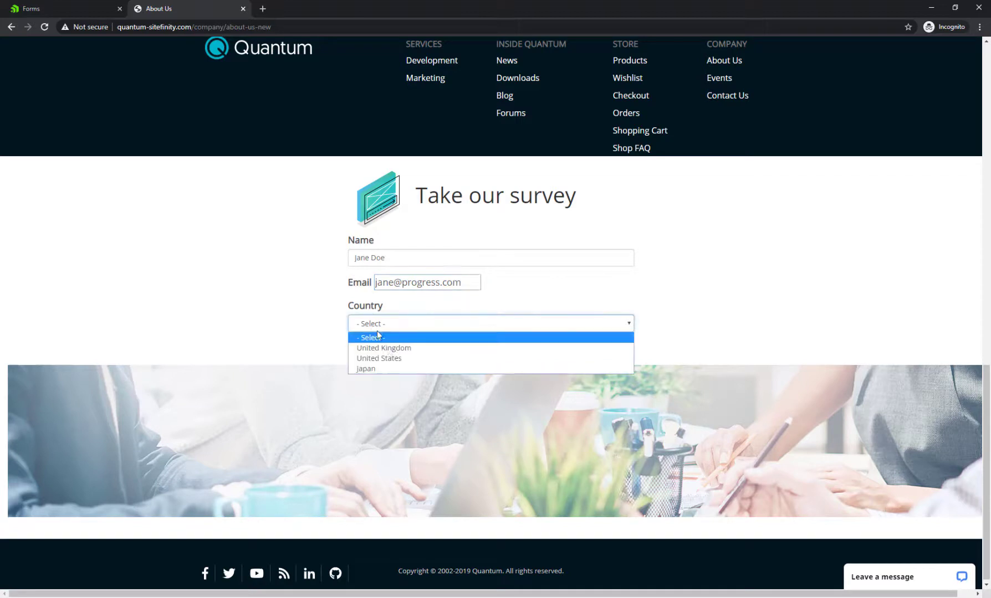
click(394, 358)
click(380, 366)
click(376, 389)
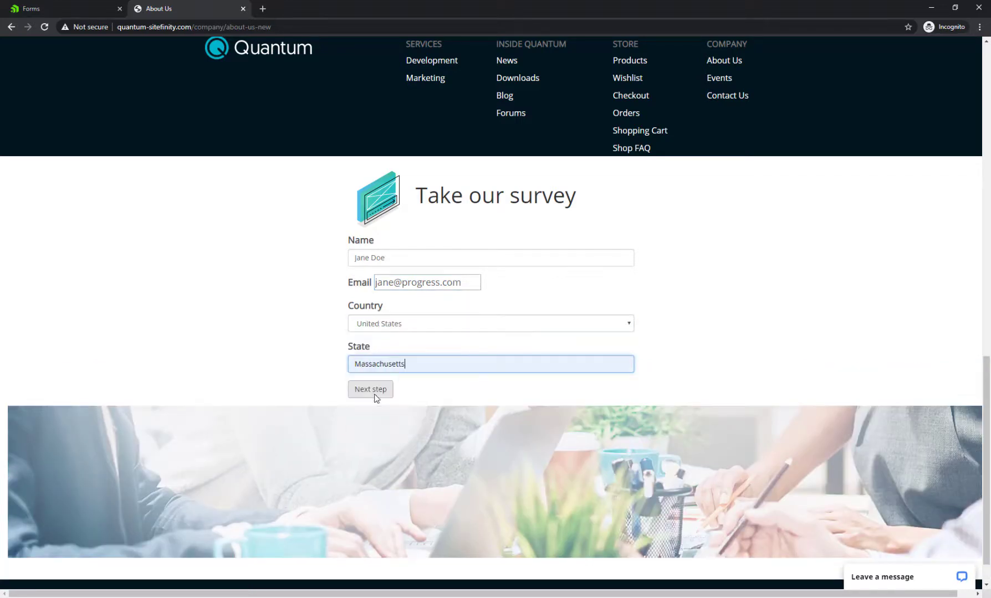
click(374, 394)
click(383, 259)
click(369, 355)
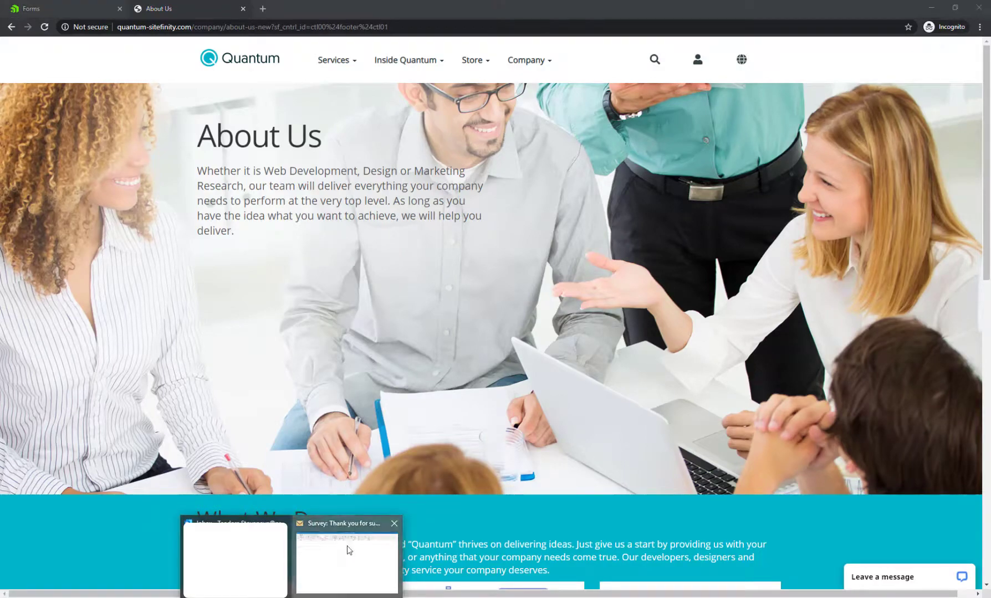
Open the 'Survey: Thank you for submission' and 'New form response' emails in Outlook
click(346, 565)
mouse_move(299, 579)
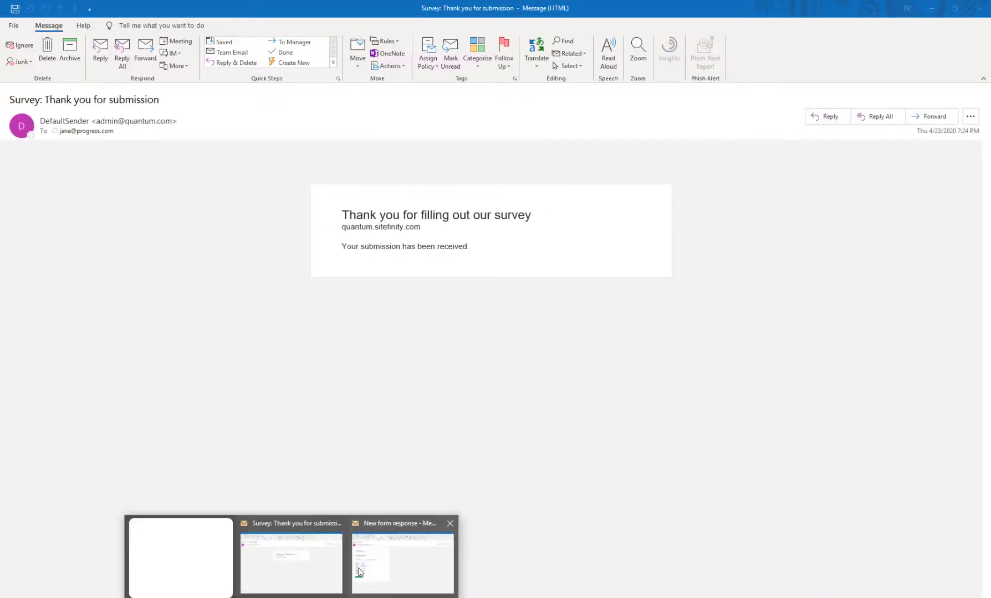
click(412, 558)
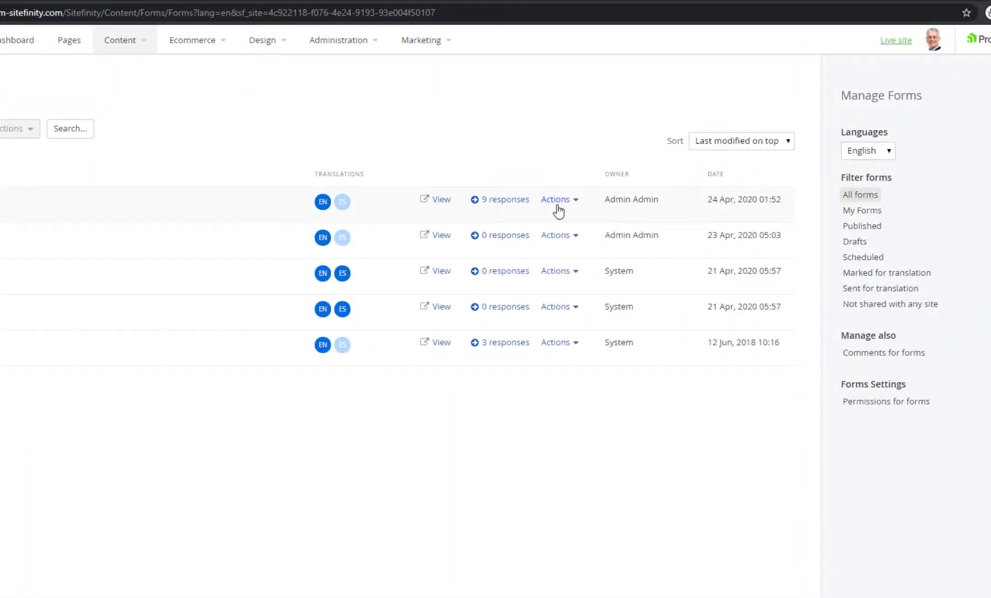
Open the Survey form's Properties from its Actions menu in the Forms list
click(554, 203)
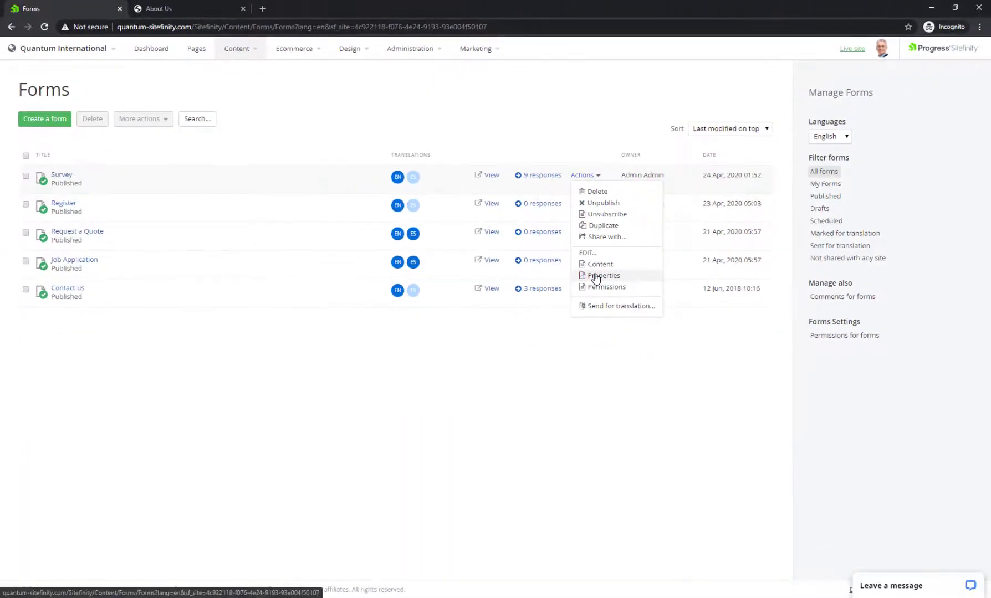
click(580, 325)
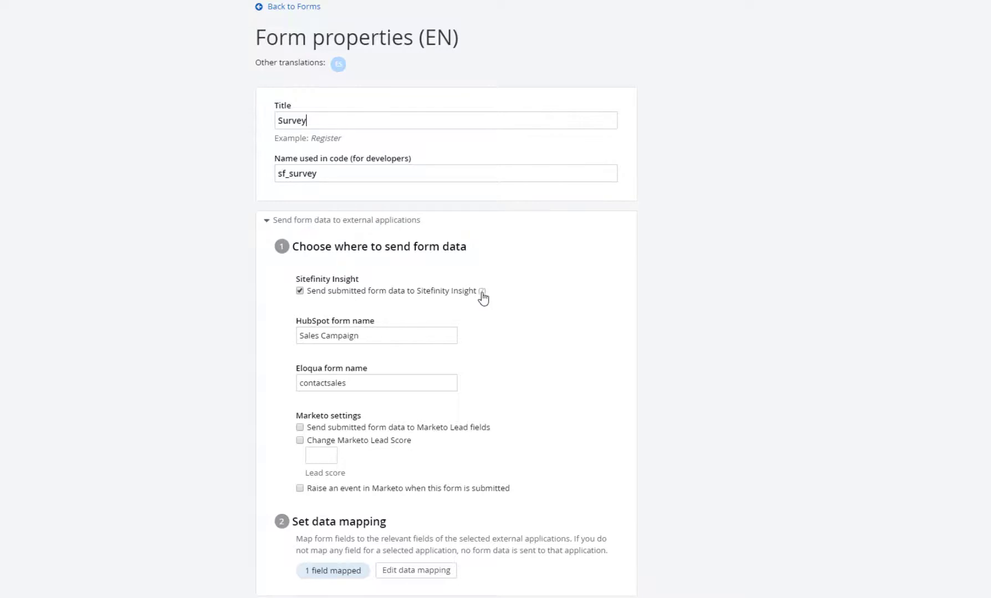
mouse_move(482, 292)
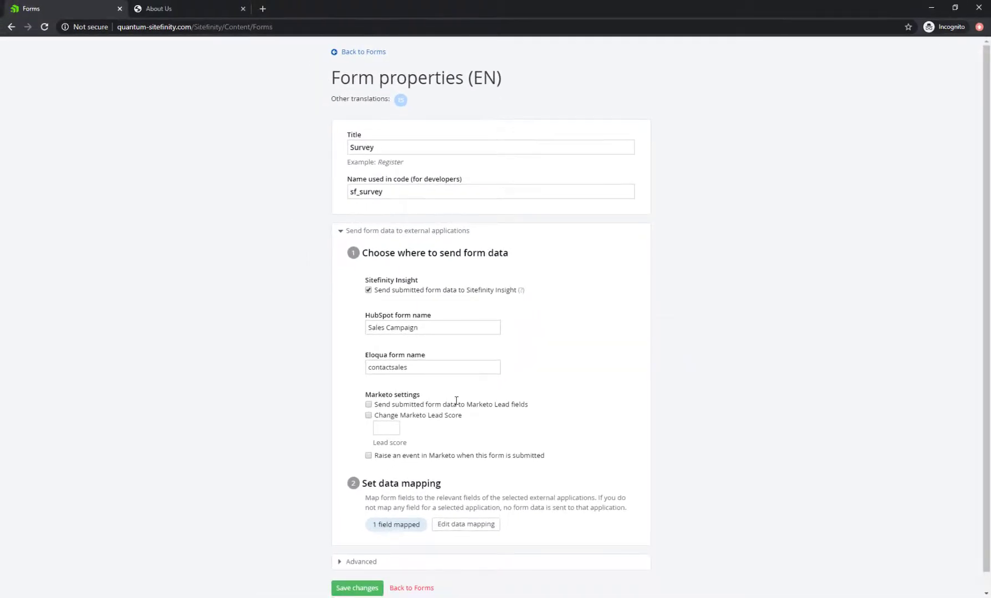
Map the Email and Country form fields to the Insight Email and Country fields
click(463, 526)
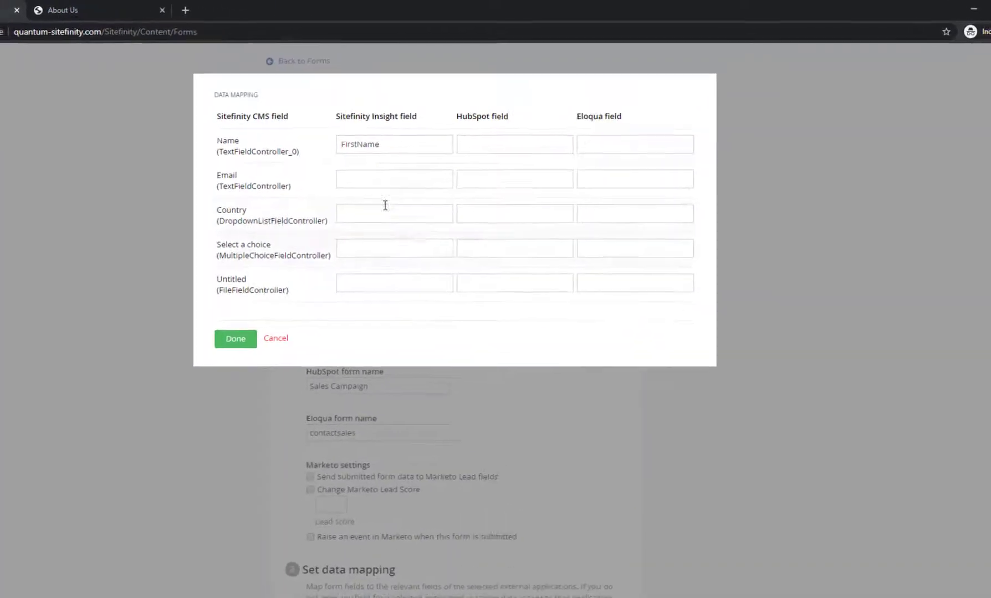
click(385, 184)
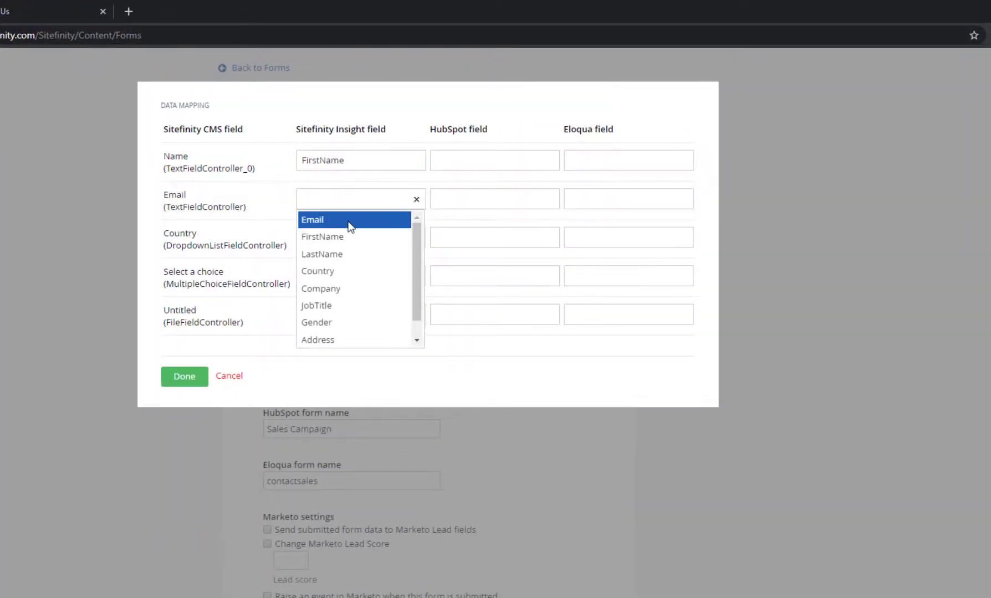
click(350, 221)
click(343, 236)
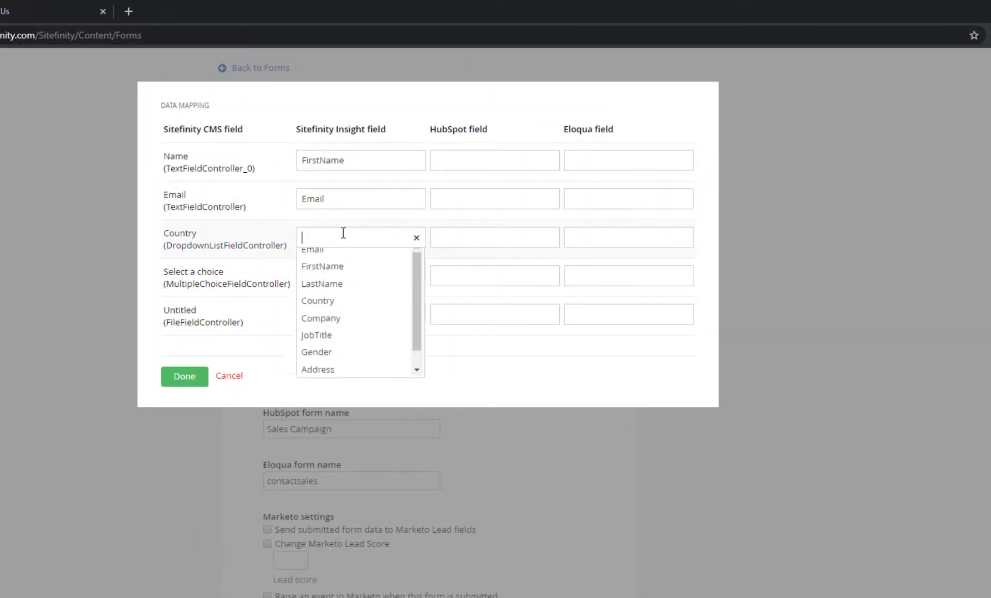
click(352, 309)
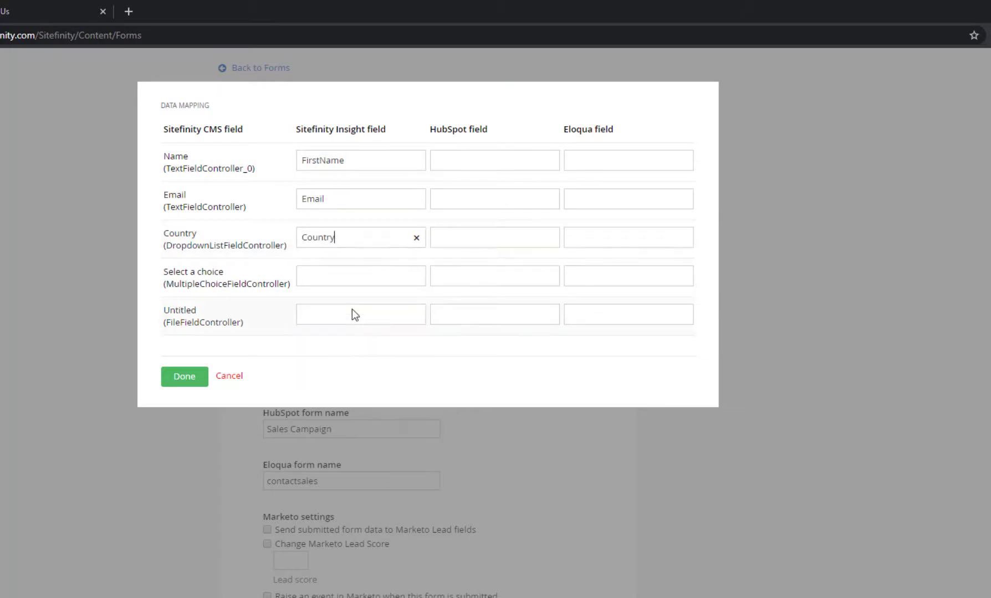
Map Name to firstname and Email to email for both HubSpot and Eloqua, then finish
click(460, 160)
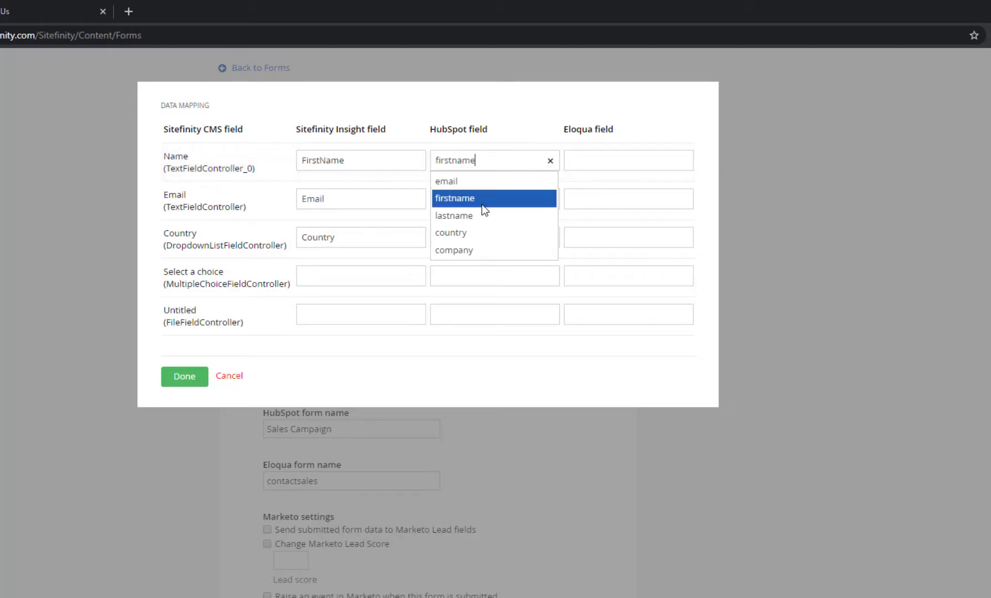
click(482, 203)
click(483, 196)
click(475, 222)
click(612, 160)
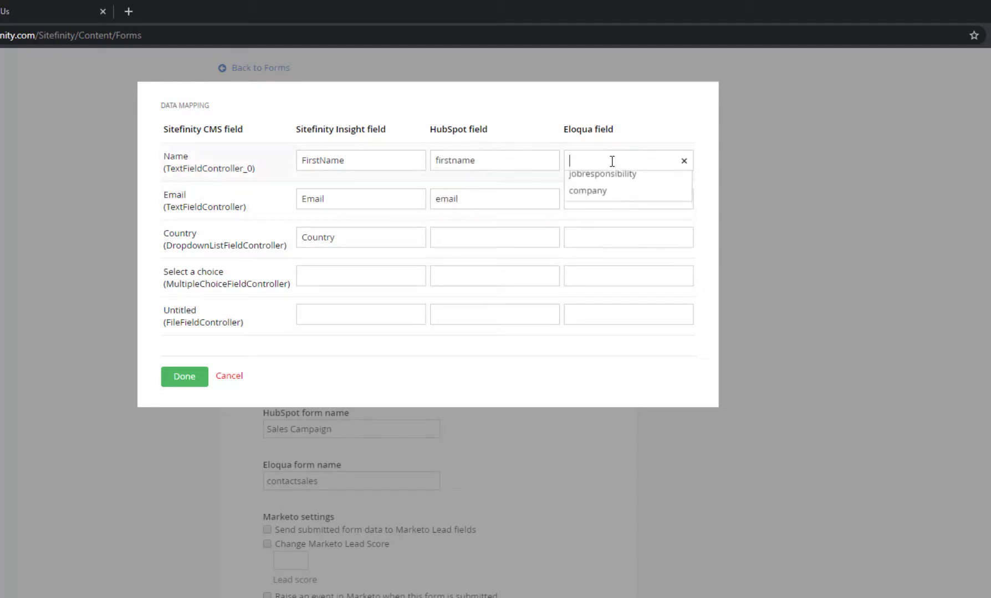
click(601, 216)
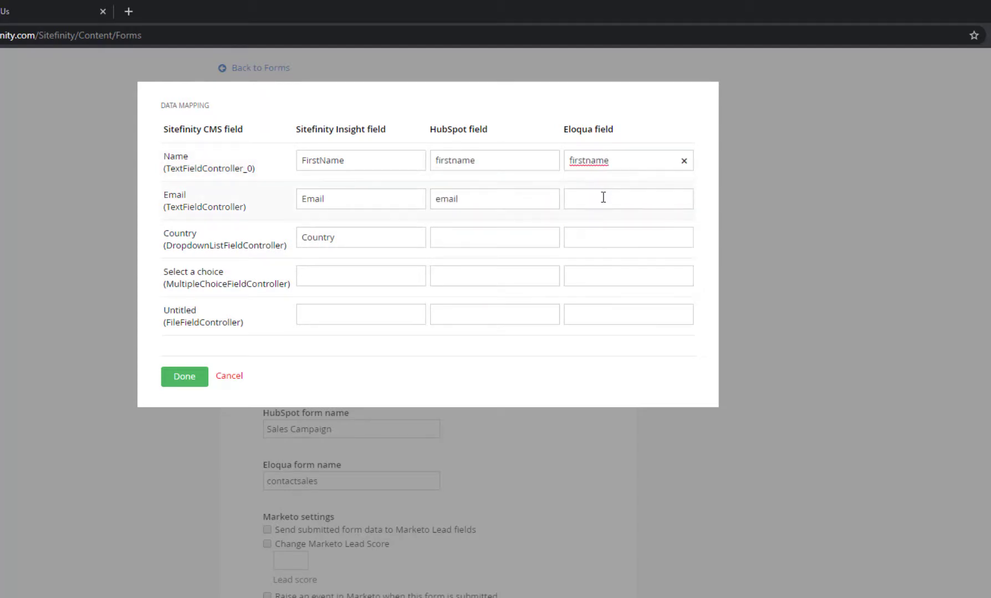
click(602, 199)
click(601, 236)
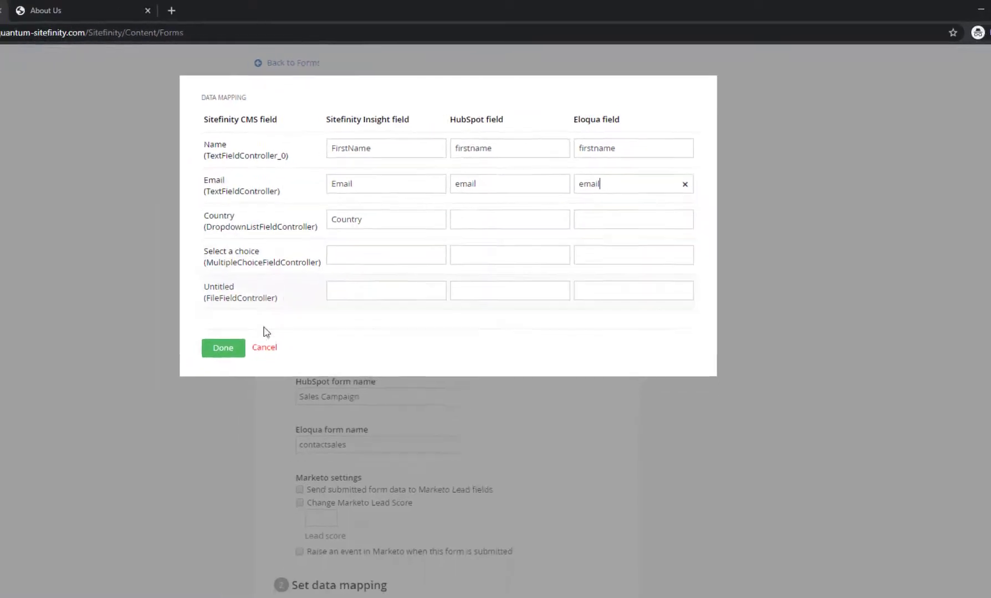
click(184, 377)
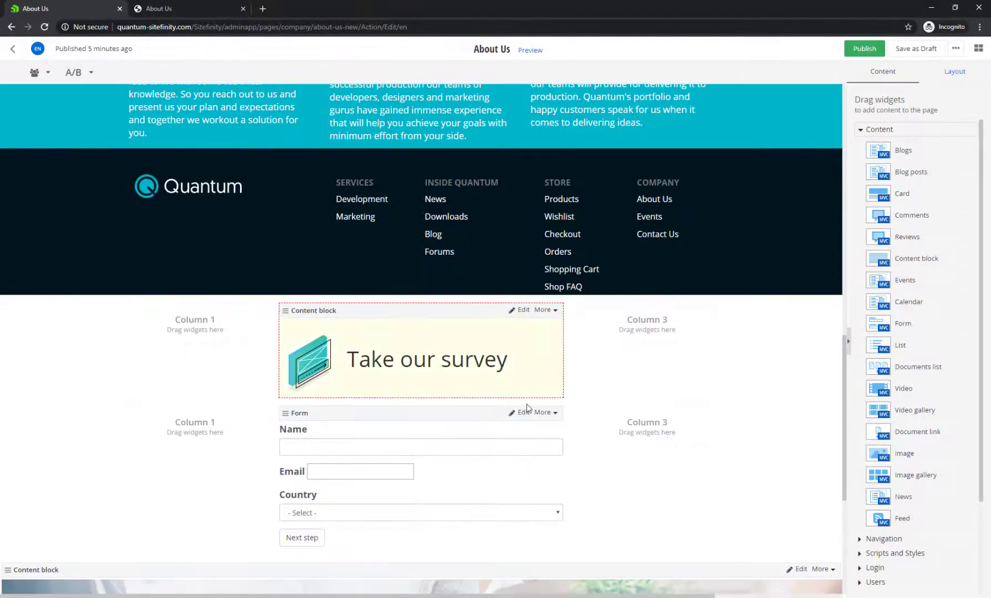
Set the Survey Form widget to post its data to HubSpot and Eloqua, and save
click(521, 413)
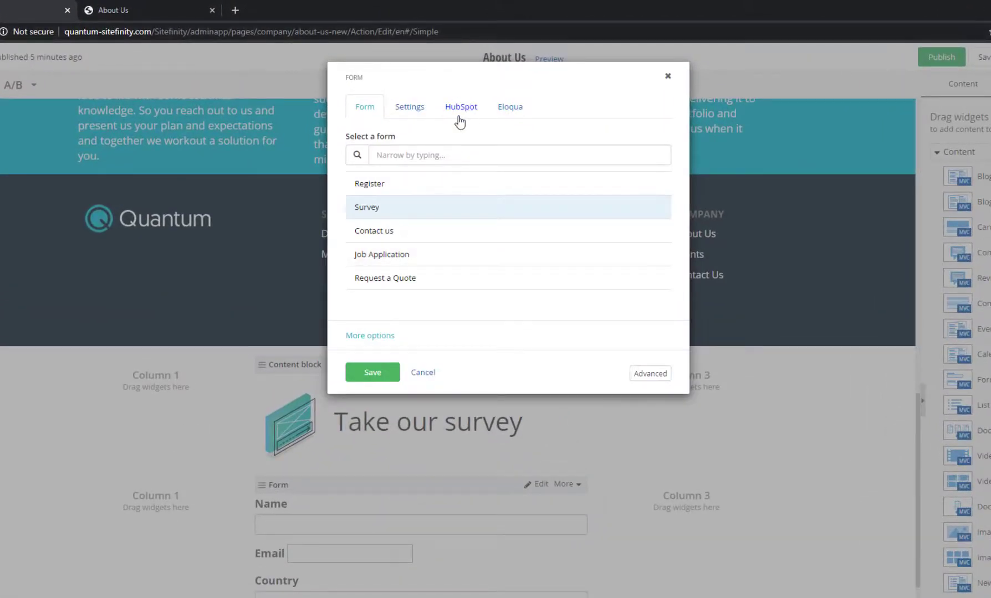
click(465, 109)
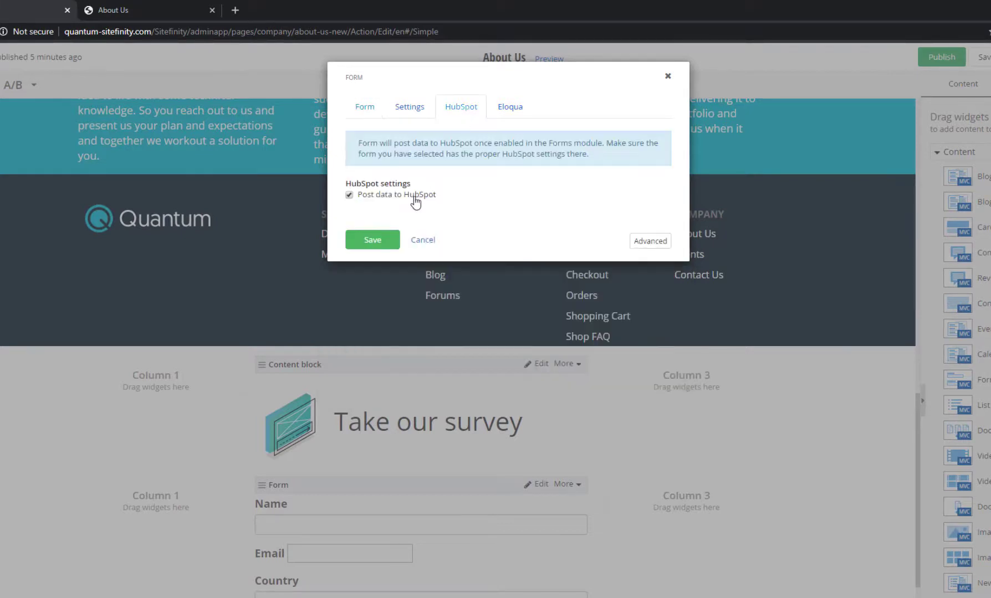
click(510, 107)
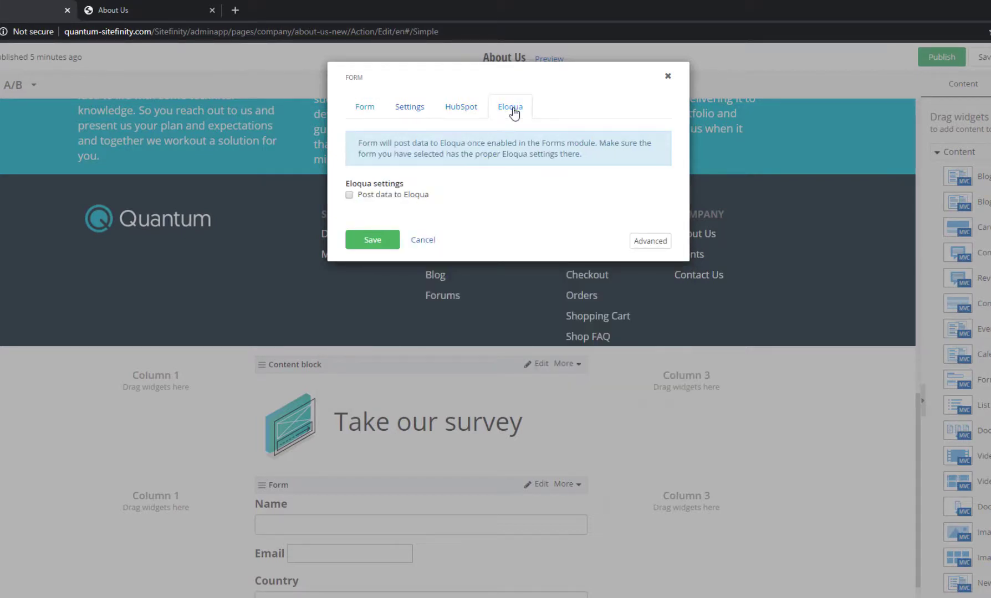
click(416, 197)
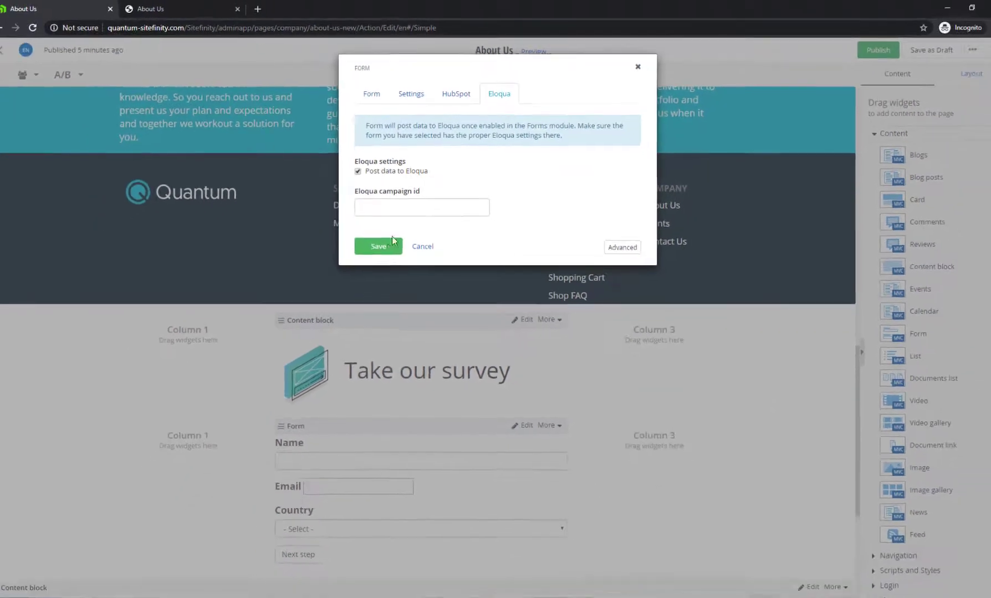
click(373, 280)
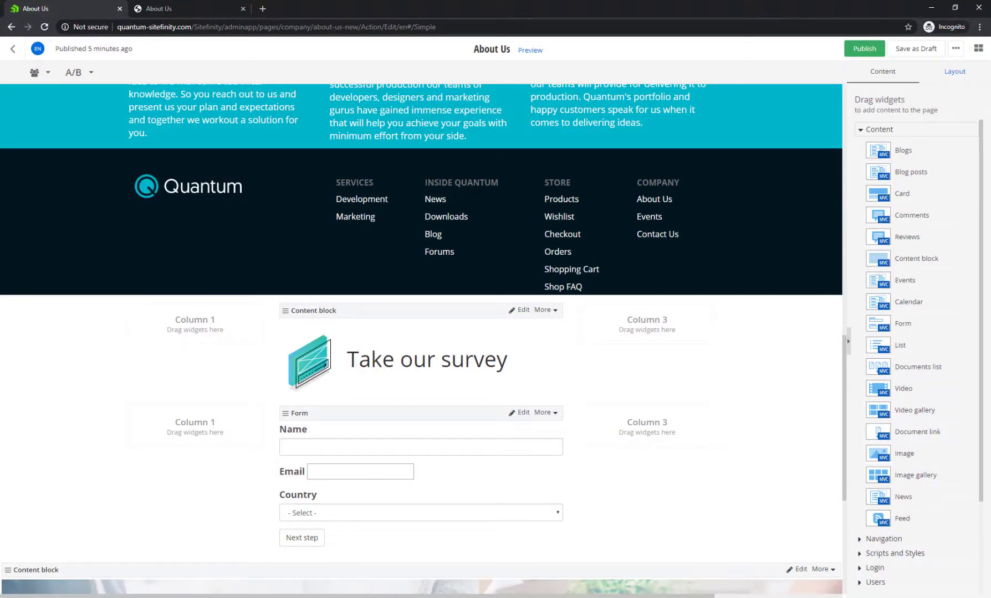